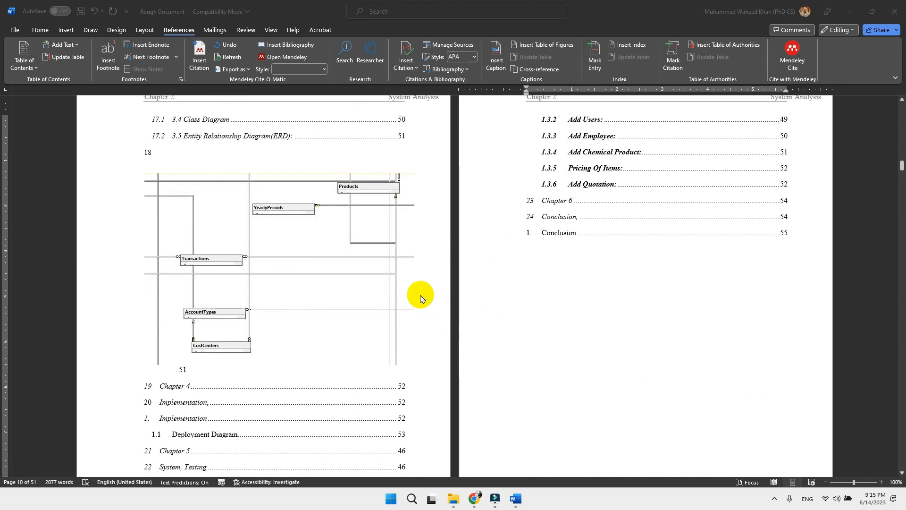
Find and select the original diagram picture under the 3.5 Entity Relationship Diagram(ERD) heading that also appears inside the table of contents
left_click(221, 233)
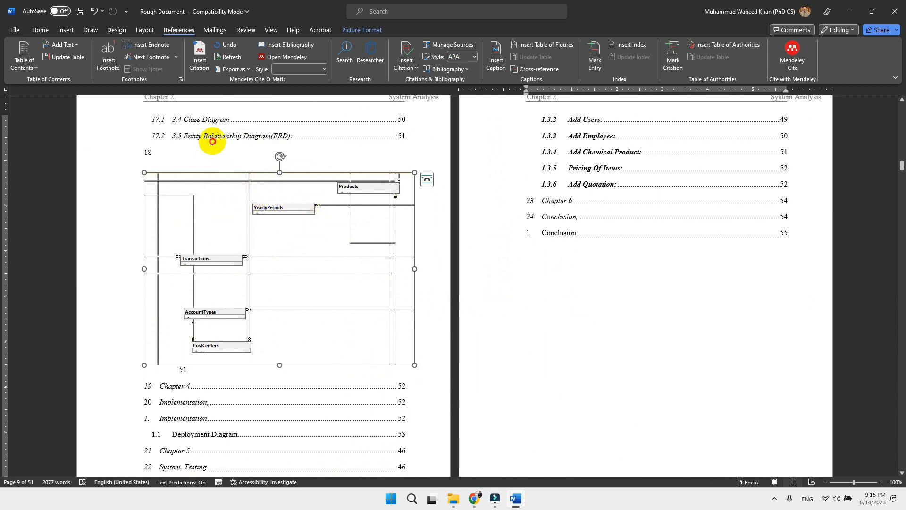
left_click(211, 141)
scroll(211, 141, "up", 1)
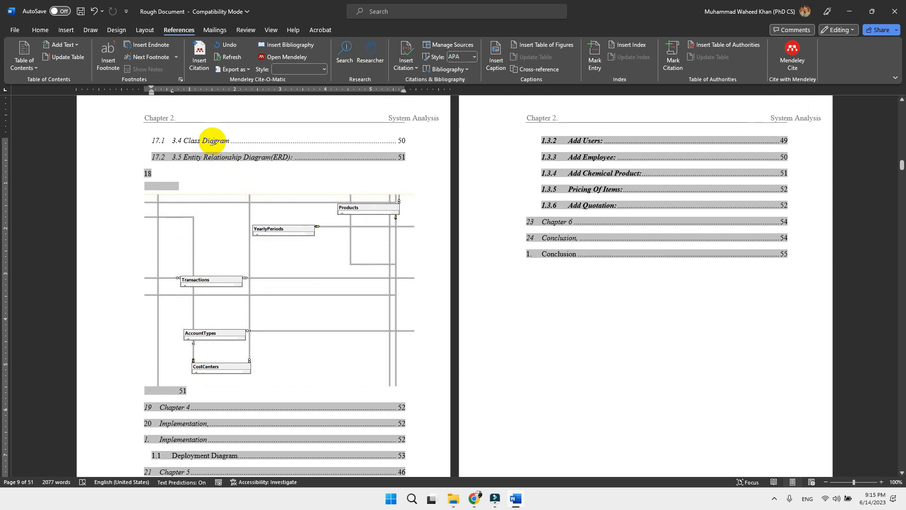
scroll(264, 222, "down", 3)
left_click(292, 292)
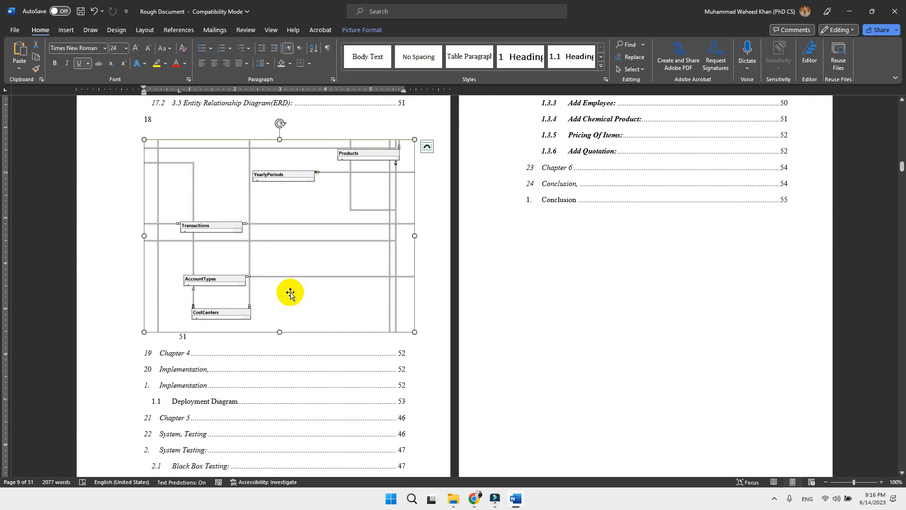
scroll(290, 294, "up", 1)
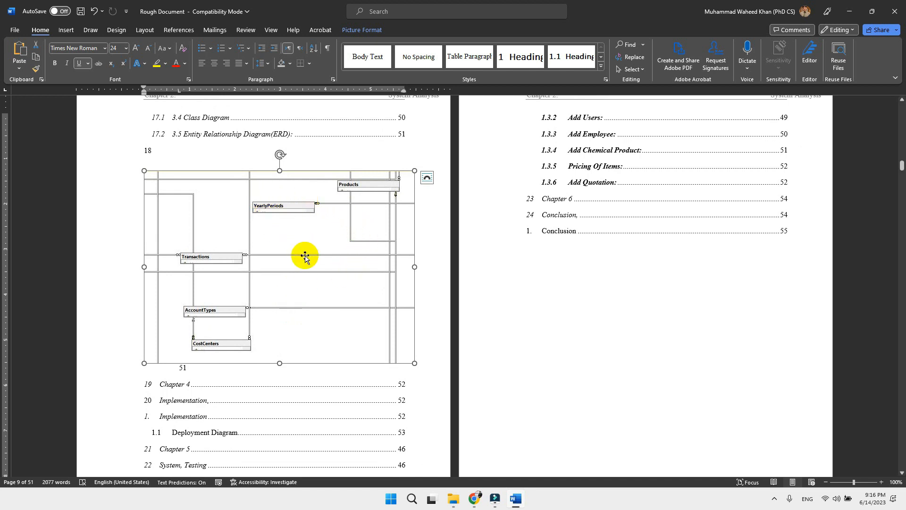
scroll(305, 257, "down", 20)
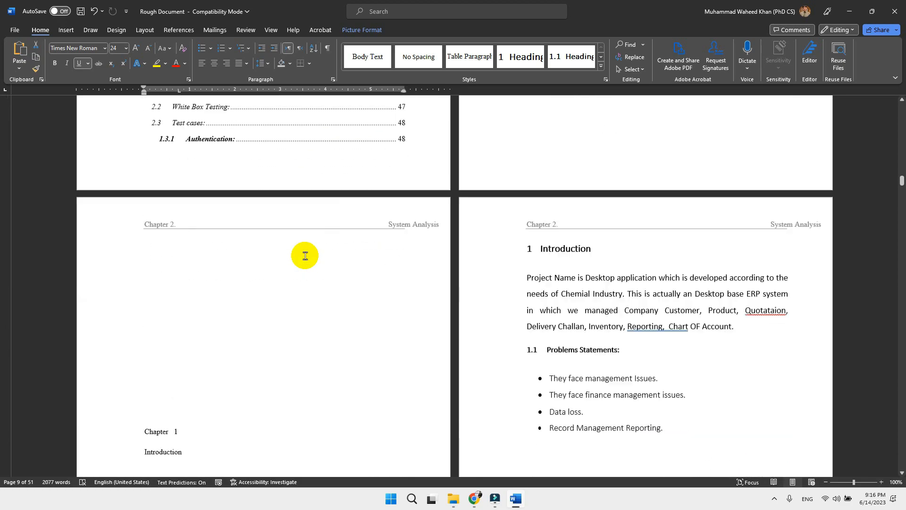
scroll(305, 256, "down", 20)
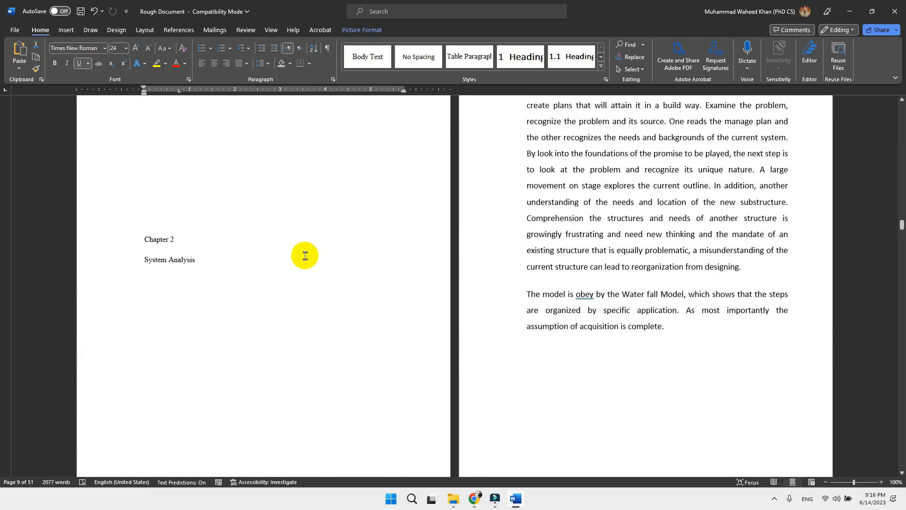
scroll(305, 258, "down", 20)
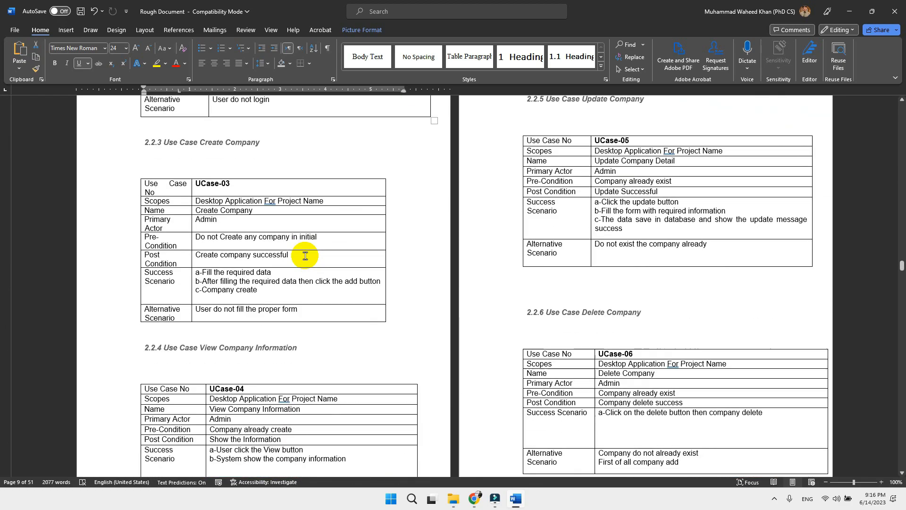
scroll(304, 256, "down", 20)
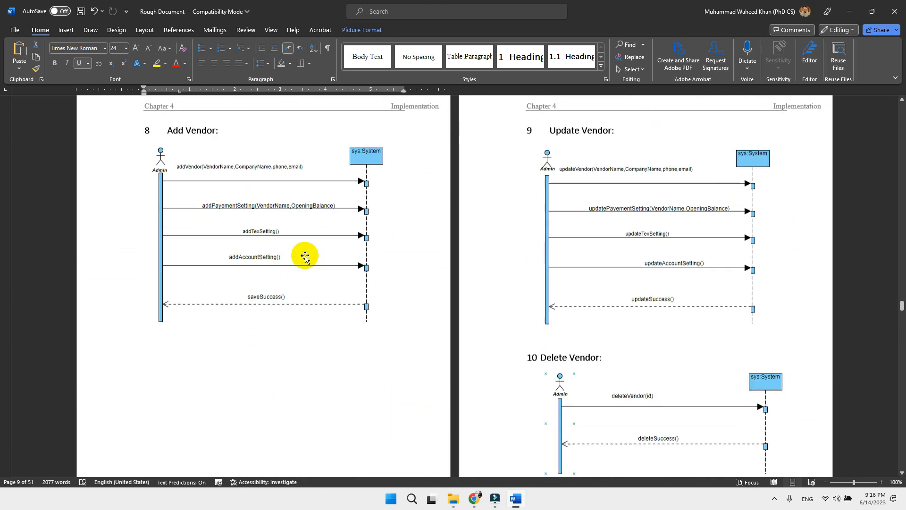
left_click(345, 250)
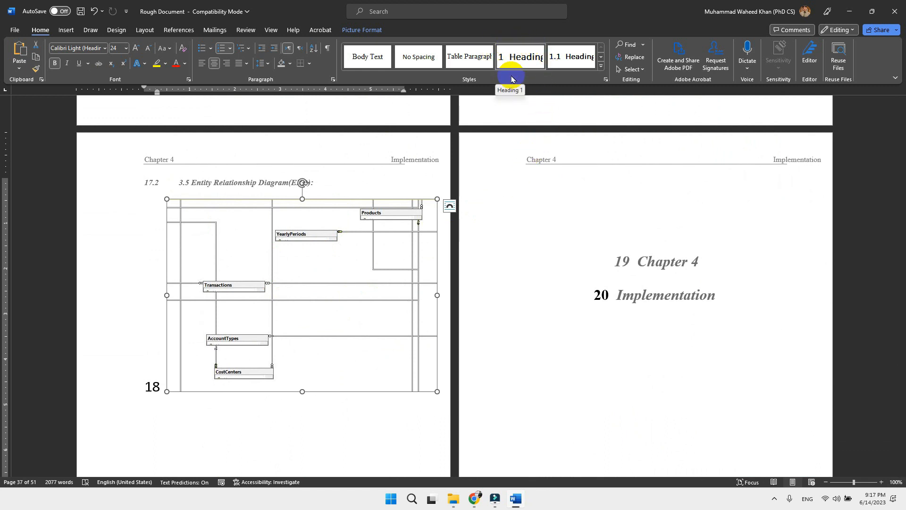
Search the system for "magnifier" and launch the Windows Magnifier
key("super")
type("ma")
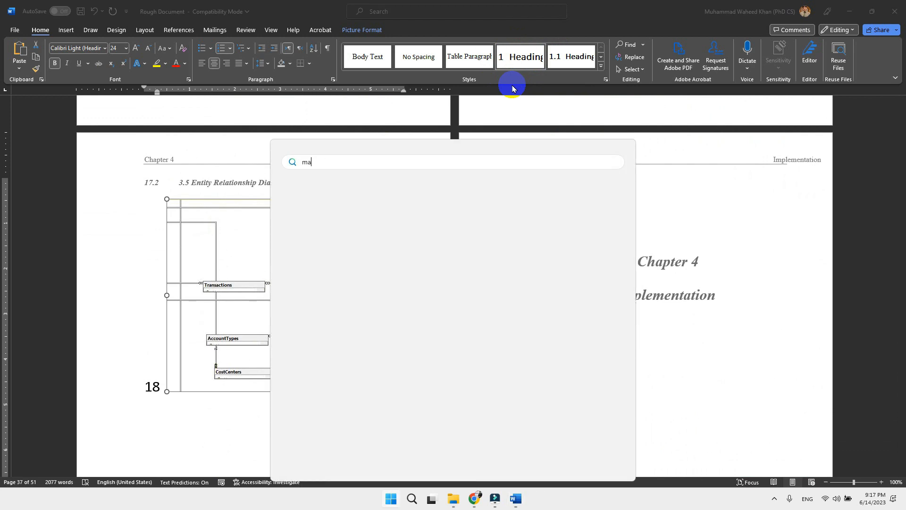
type("gnifier")
key("Return")
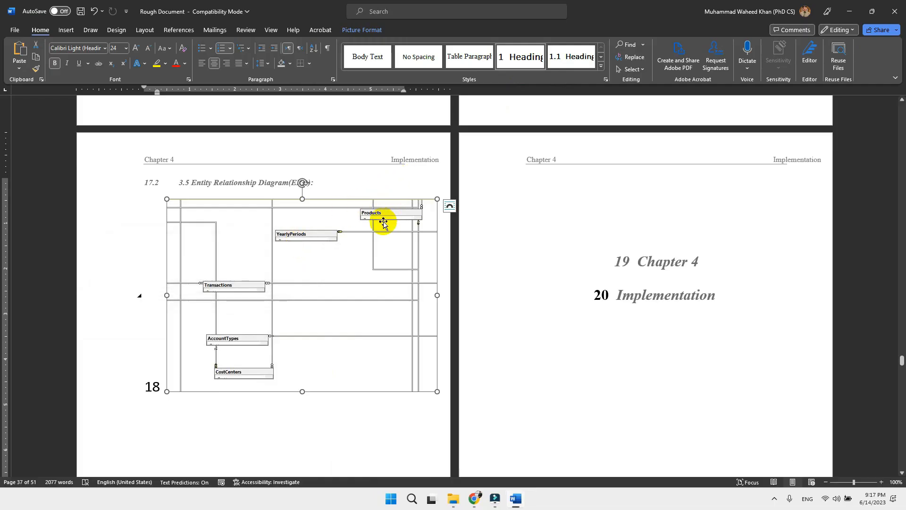
Apply the Normal style to the selected Entity Relationship Diagram picture instead of a heading style
left_click(600, 69)
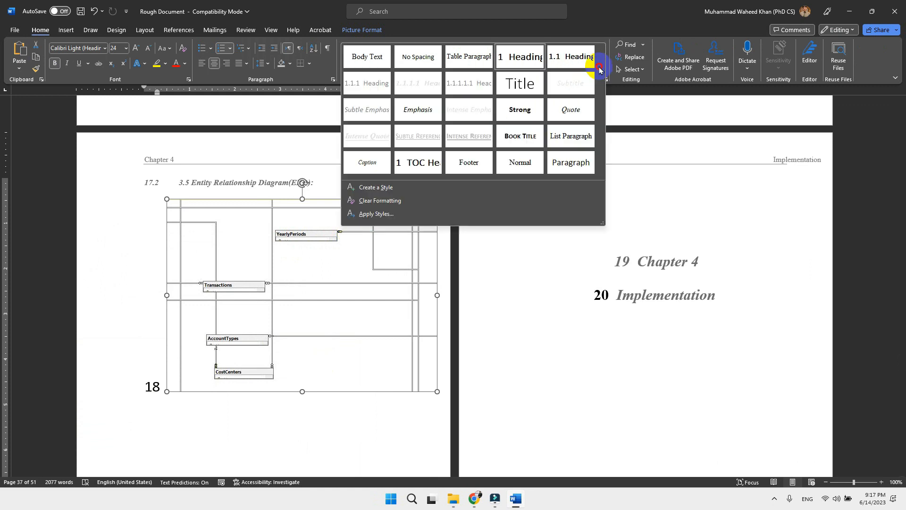
left_click(515, 166)
left_click(337, 251)
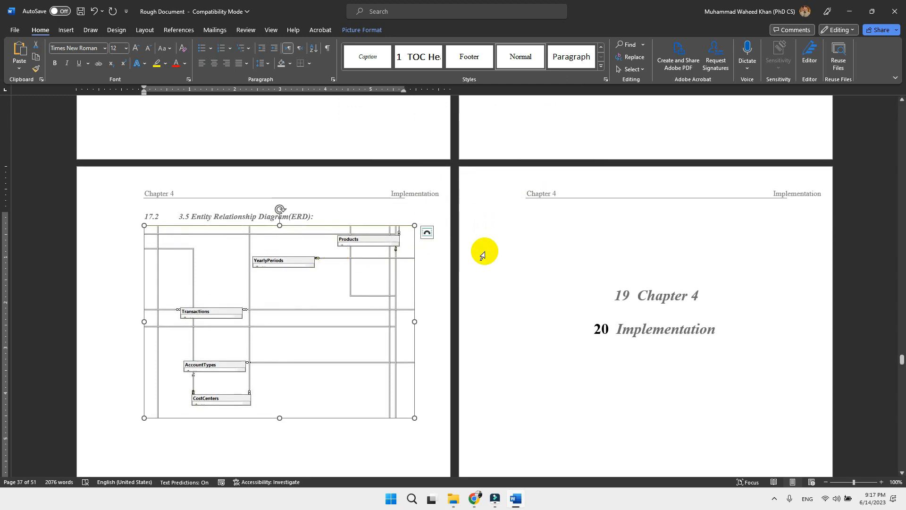
Update the table of contents field with the option to update the entire table
scroll(482, 255, "up", 20)
scroll(483, 254, "up", 20)
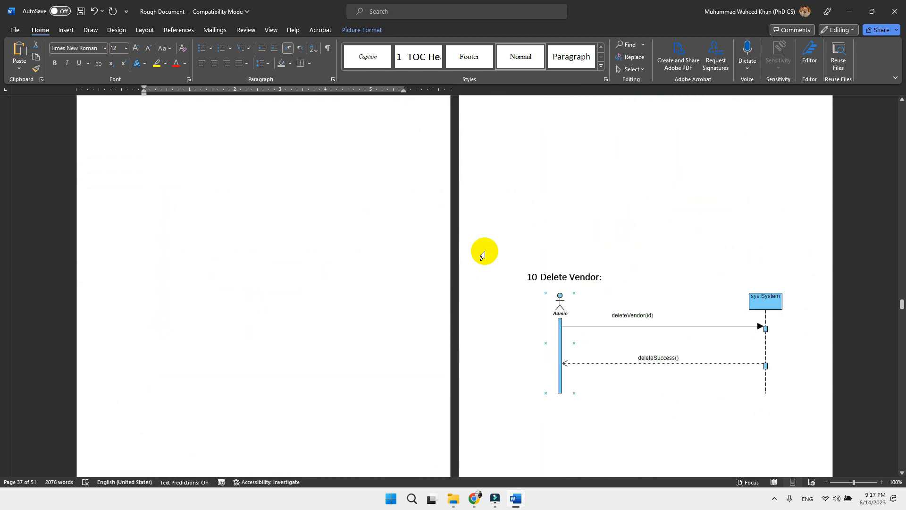
scroll(482, 254, "up", 15)
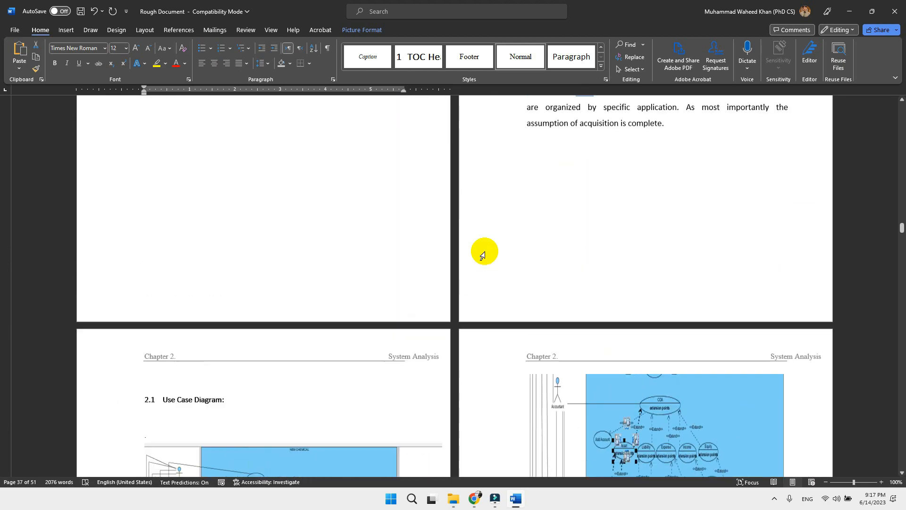
scroll(482, 255, "down", 2)
scroll(482, 255, "down", 1)
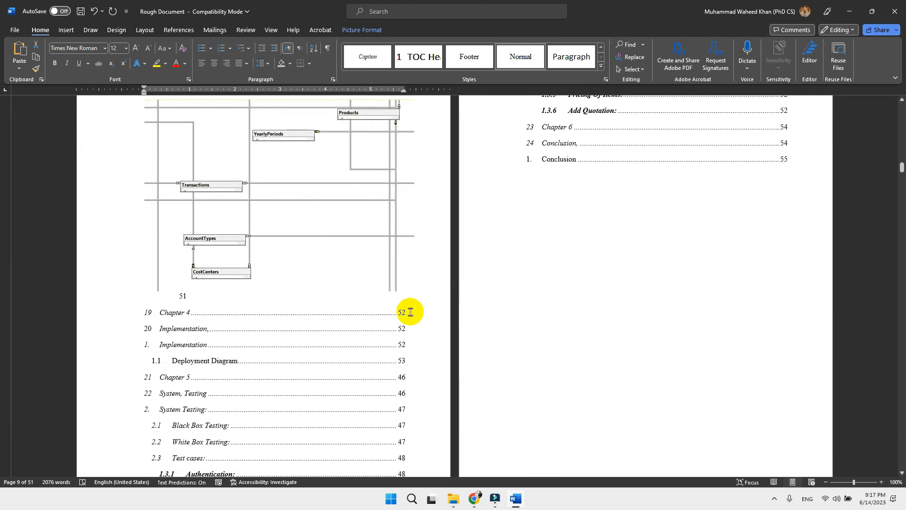
left_click(318, 336)
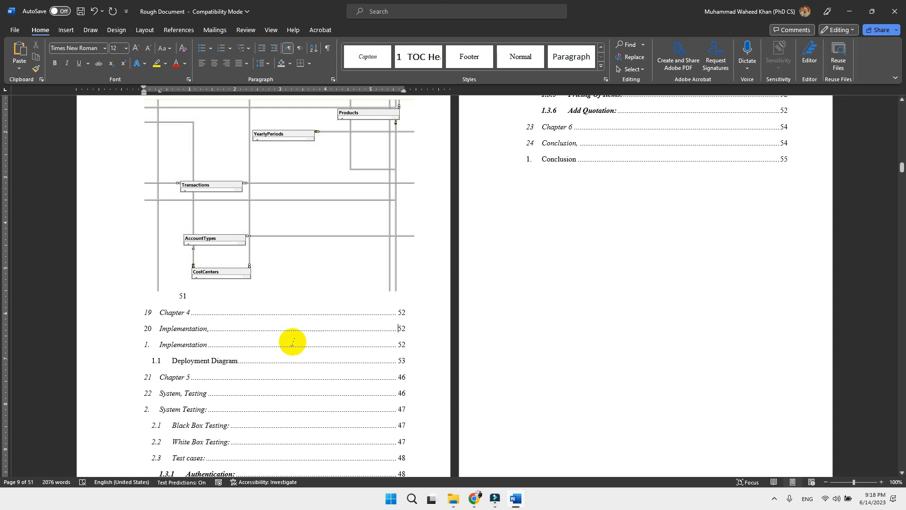
left_click(268, 348)
right_click(268, 349)
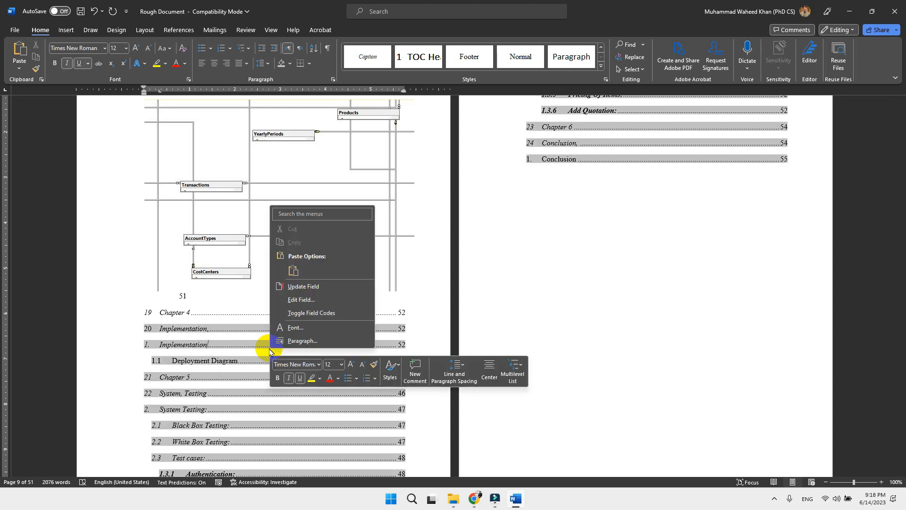
left_click(320, 287)
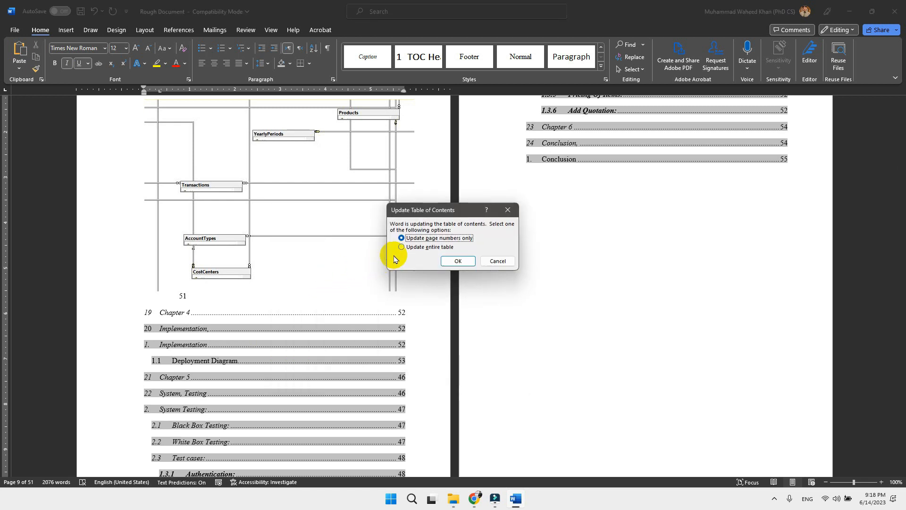
left_click(414, 247)
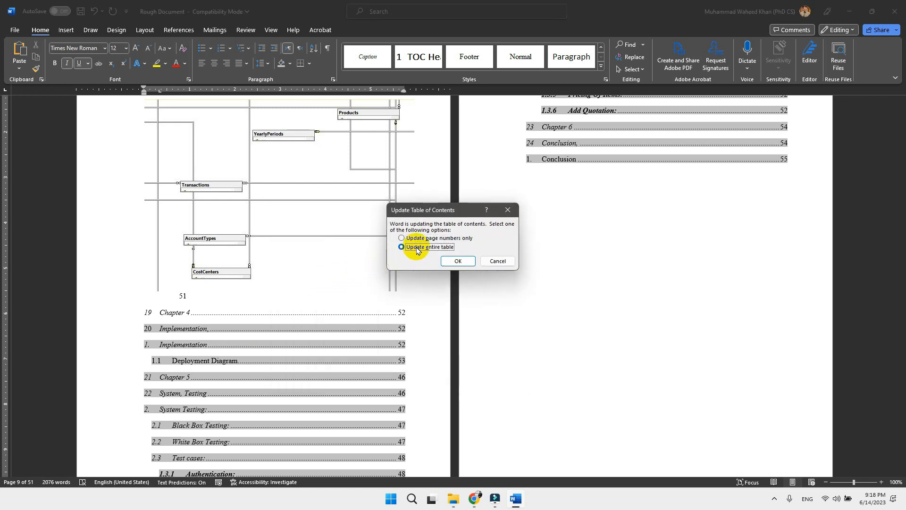
left_click(447, 262)
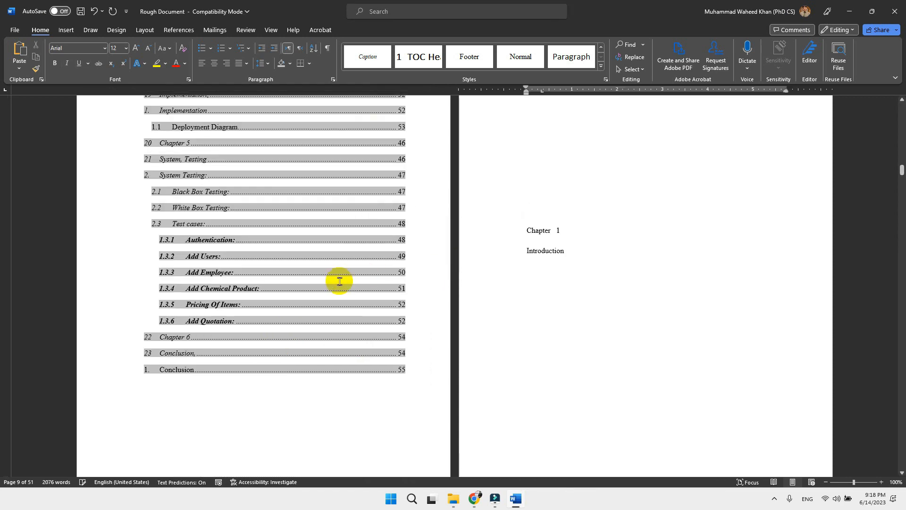
Review the updated table of contents entries and the preceding Declaration and Acknowledgement pages
scroll(338, 281, "up", 4)
scroll(338, 281, "up", 10)
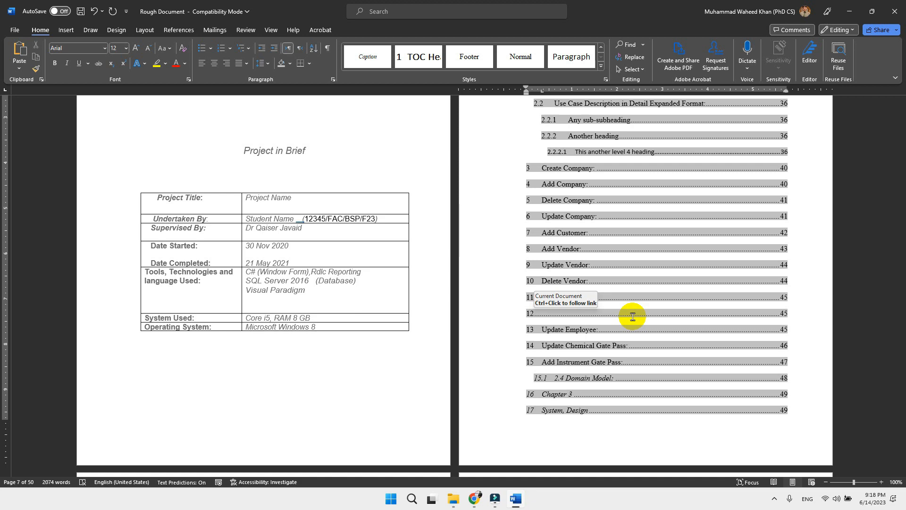
scroll(632, 316, "down", 3)
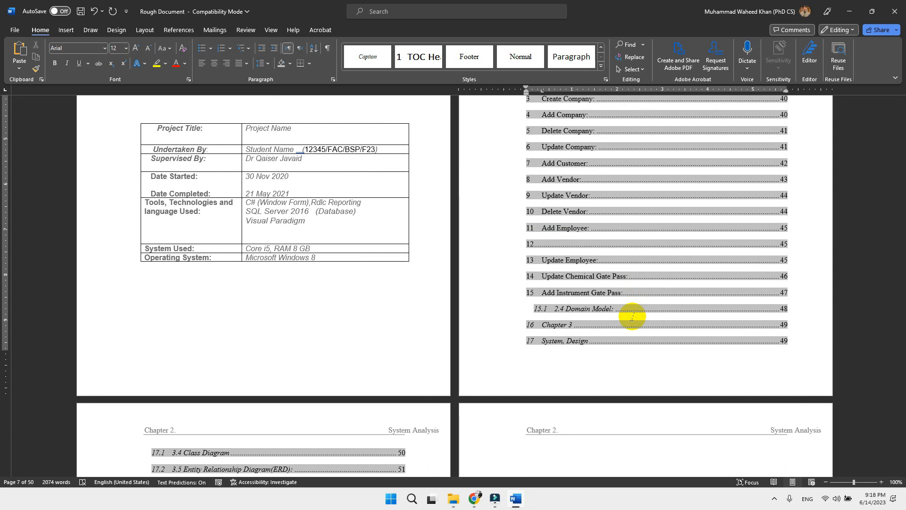
scroll(585, 341, "down", 2)
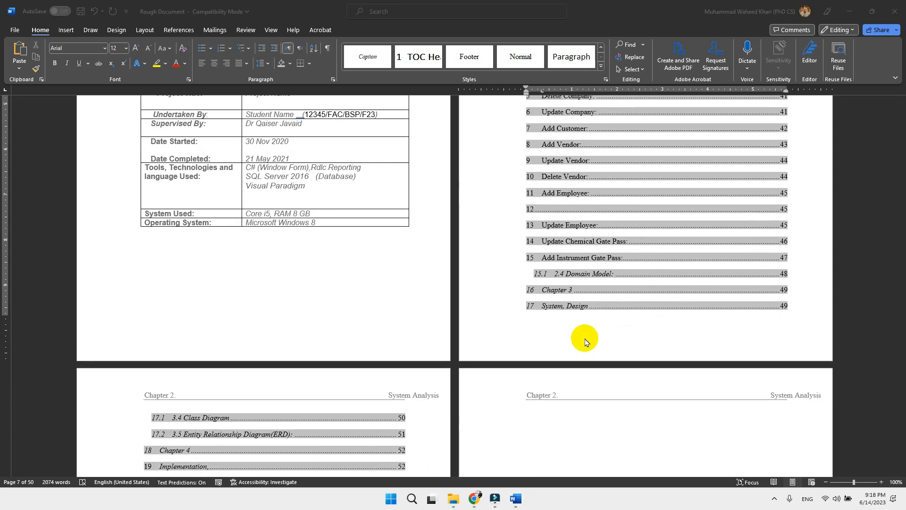
scroll(585, 341, "up", 8)
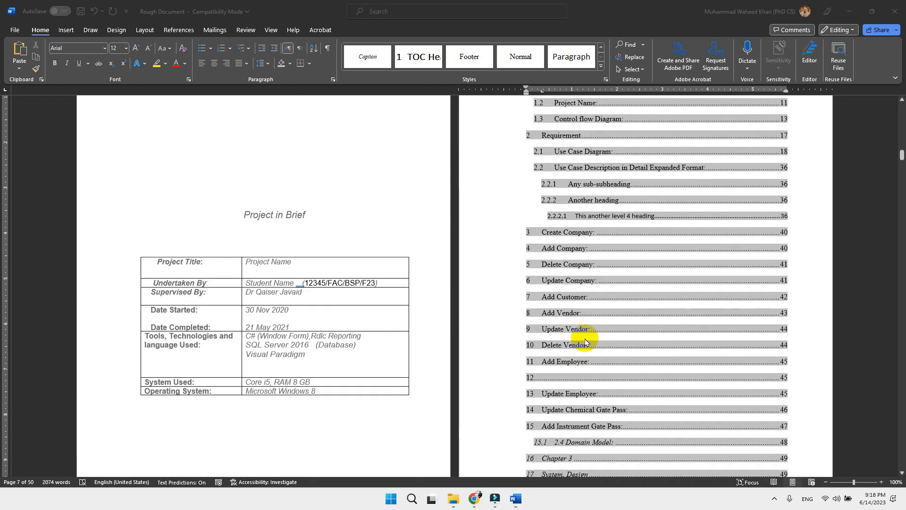
scroll(585, 341, "up", 7)
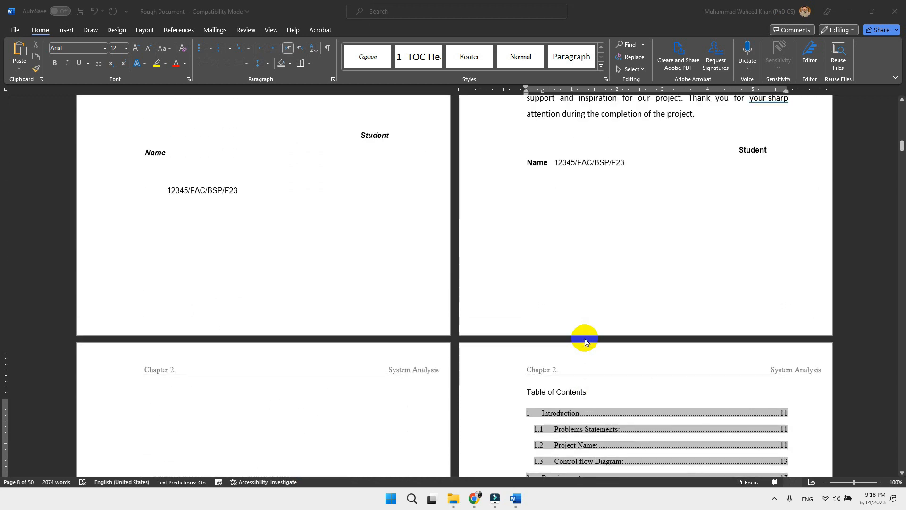
scroll(585, 341, "up", 2)
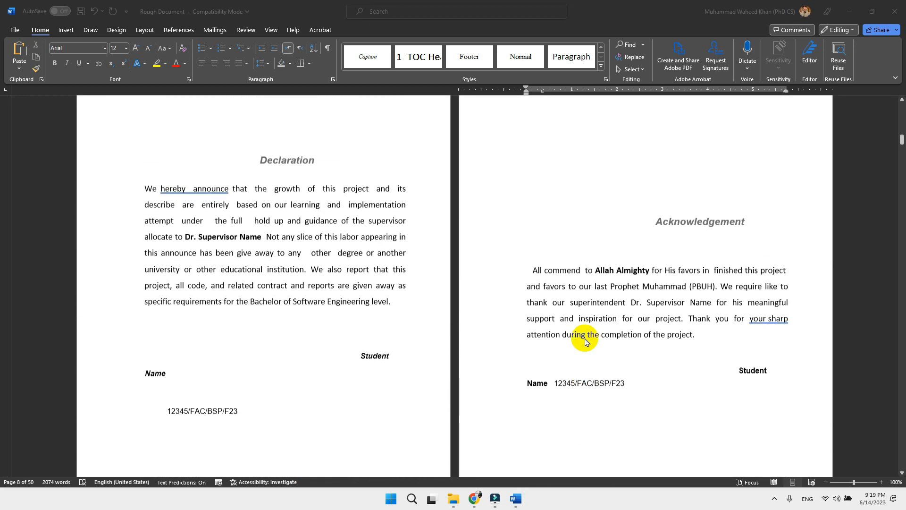
scroll(324, 224, "up", 1)
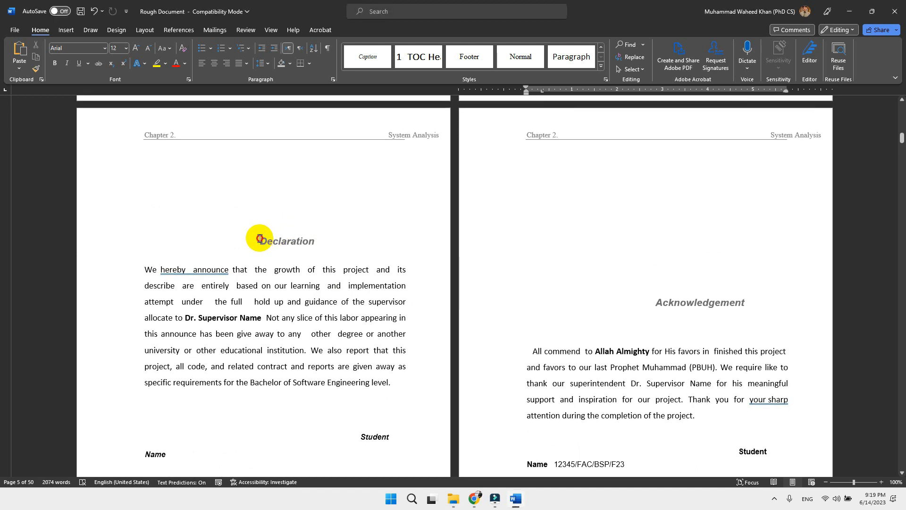
Delete the extra spaces and blank lines in front of the Declaration heading
left_click_drag(259, 240, 315, 239)
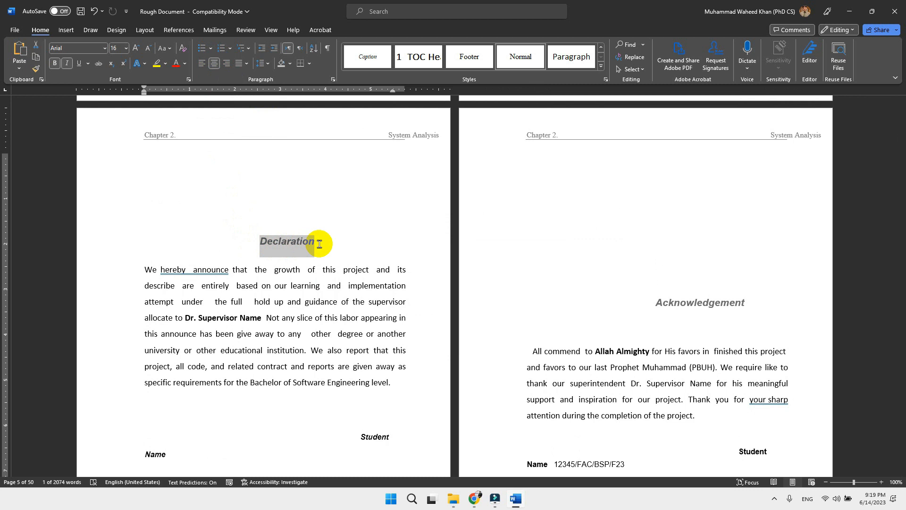
left_click(262, 242)
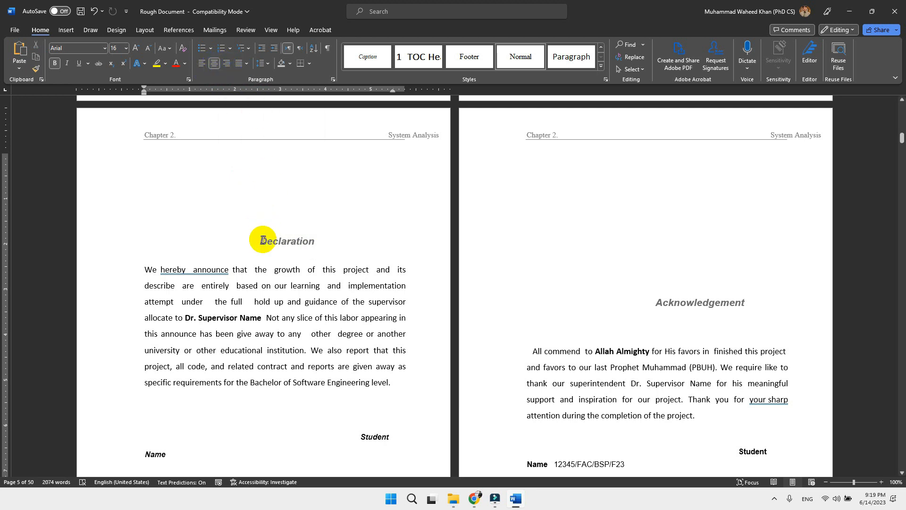
key("ctrl+z")
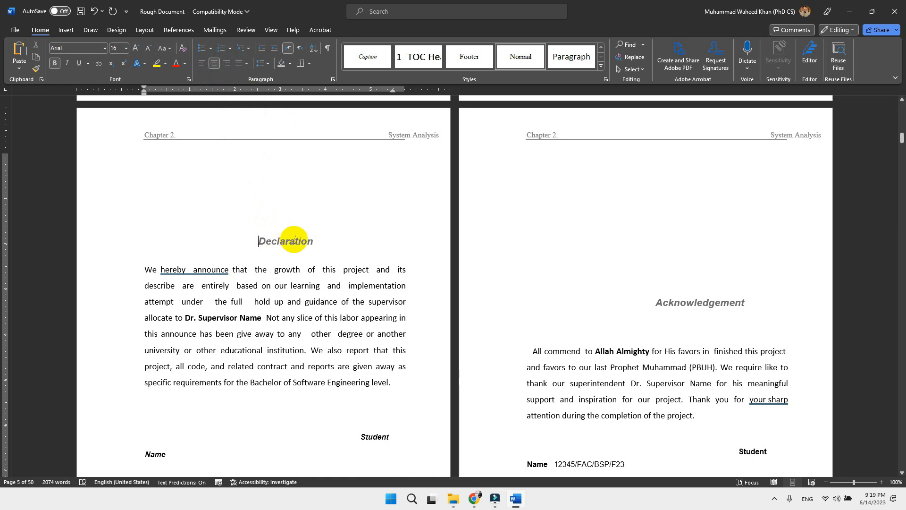
left_click_drag(259, 241, 311, 239)
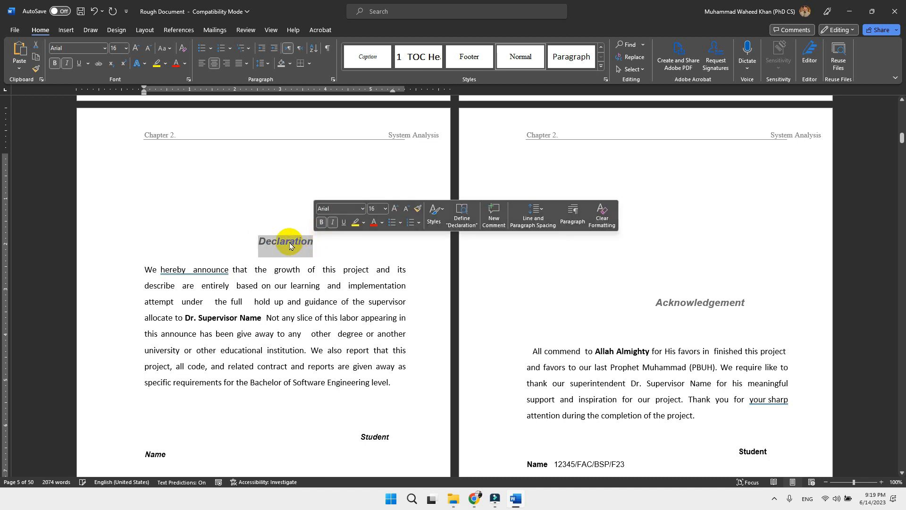
left_click(259, 240)
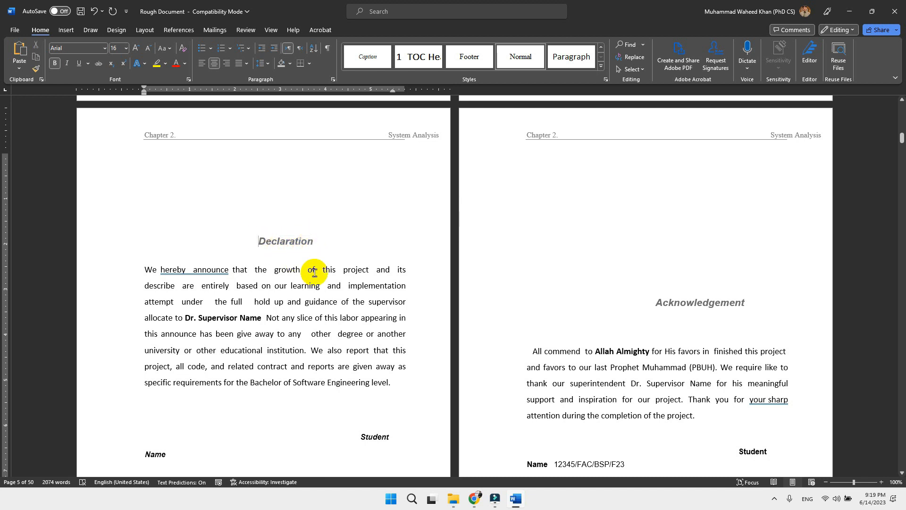
key("BackSpace")
key("BackSpace")
key("BackSpace")
key("BackSpace")
key("BackSpace")
key("BackSpace")
key("BackSpace")
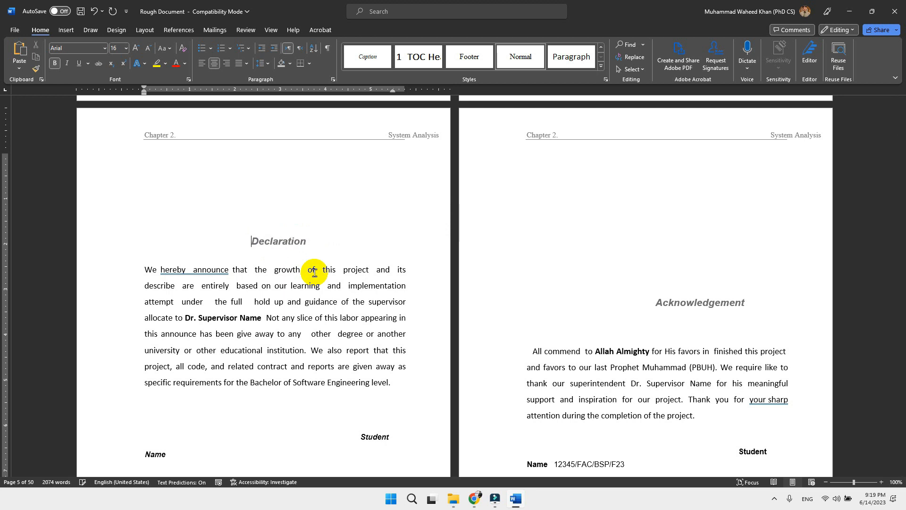
key("BackSpace")
key("BackSpace")
key("BackSpace")
key("BackSpace")
key("BackSpace")
key("BackSpace")
key("BackSpace")
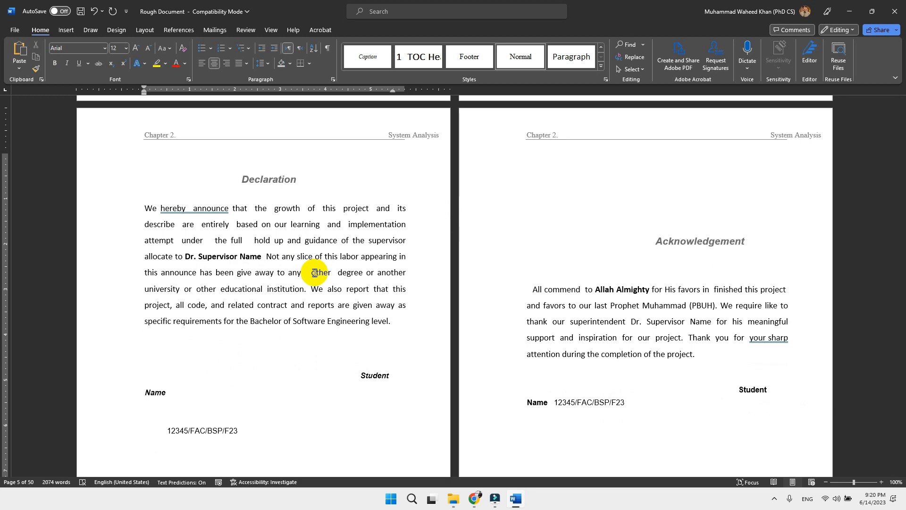
Delete the remaining blank line above the Declaration heading
scroll(330, 278, "up", 2)
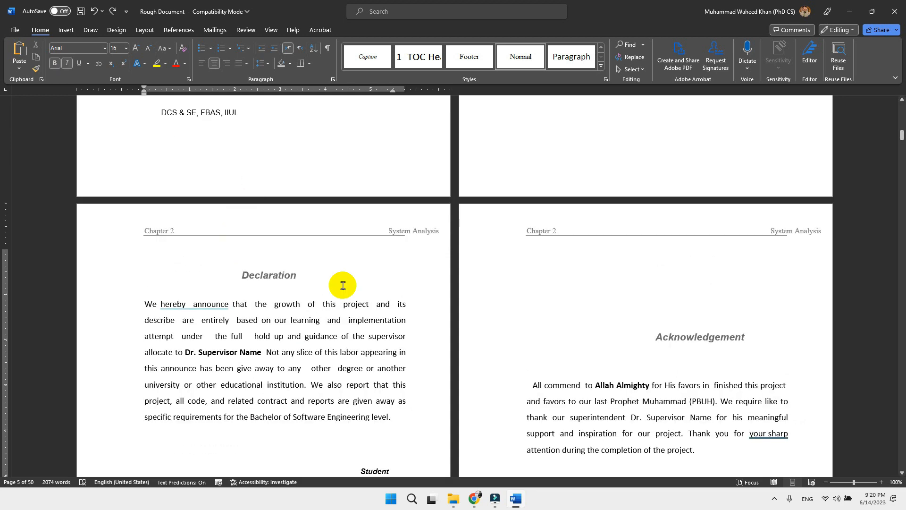
key("BackSpace")
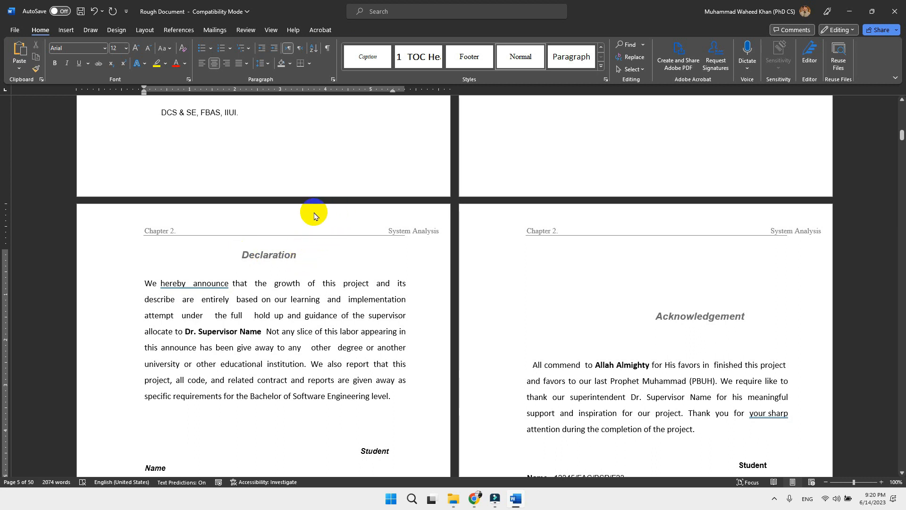
Try left, centre and right alignment on the Declaration heading, undo the deletion in front of it, and align it left again
left_click(202, 66)
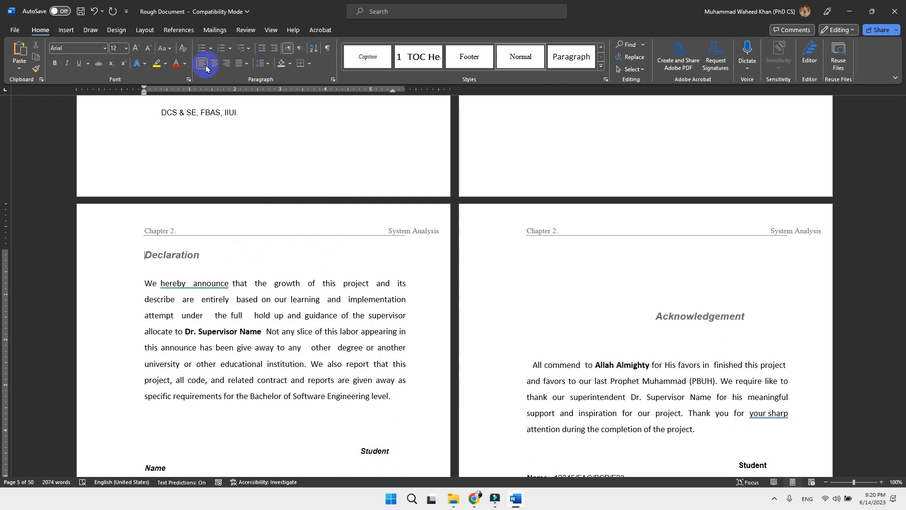
left_click(212, 68)
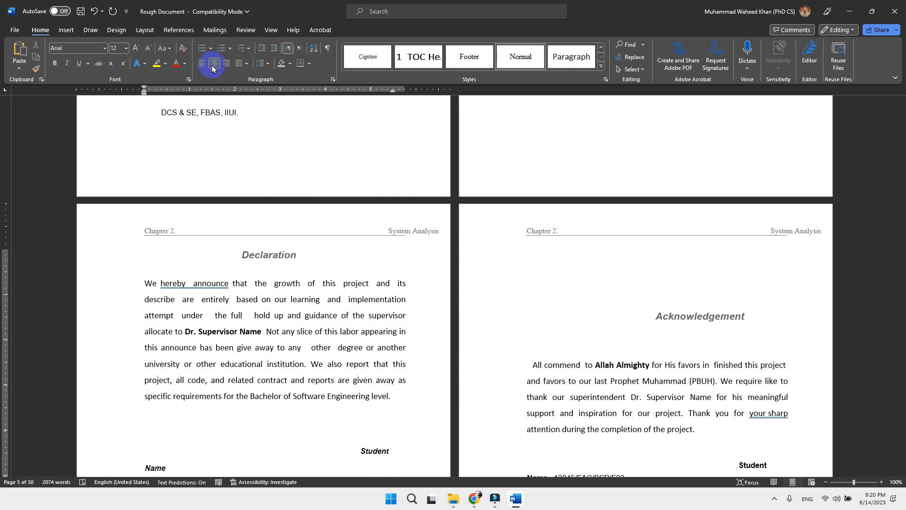
left_click(226, 67)
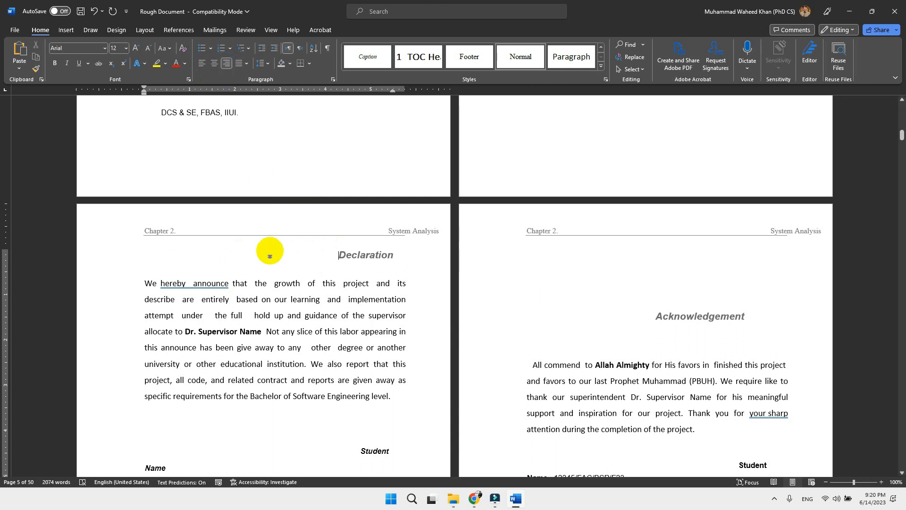
key("BackSpace")
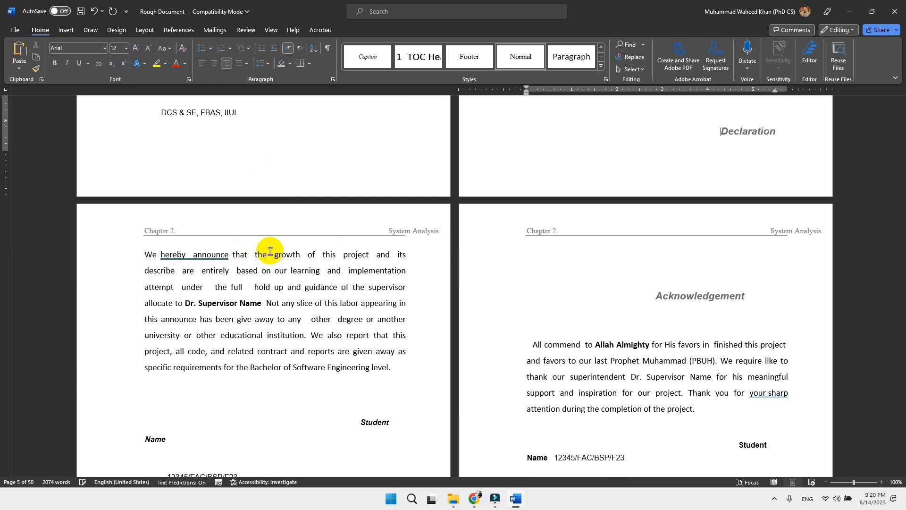
key("ctrl+z")
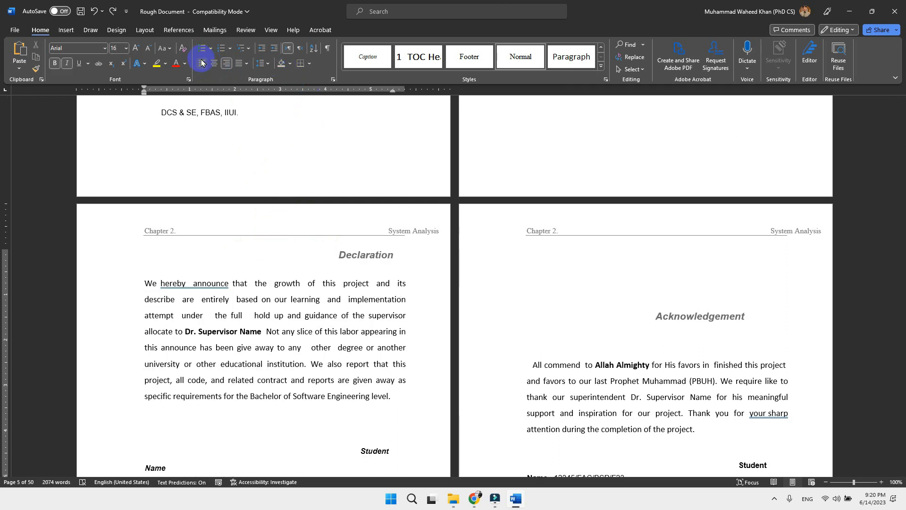
left_click(202, 63)
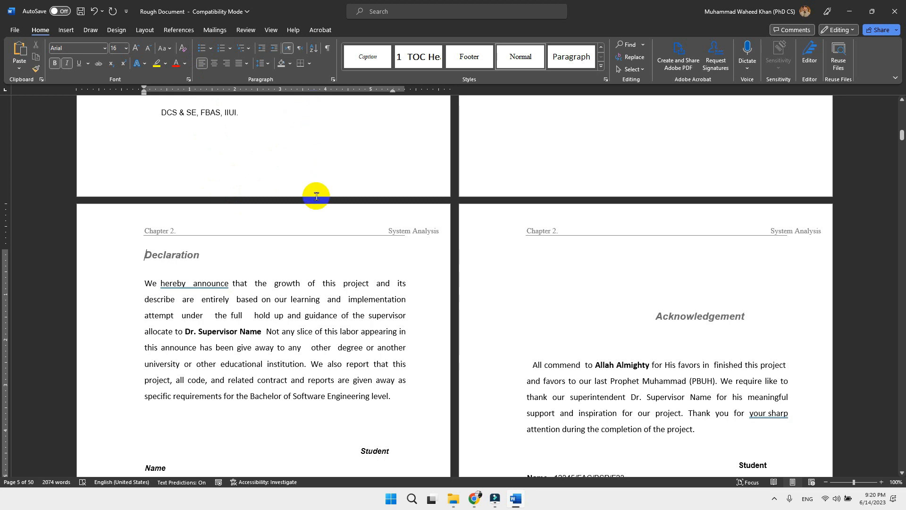
Add a left tab stop at about 4 inches for the Declaration heading and cycle through the available tab stop types
scroll(296, 337, "up", 3)
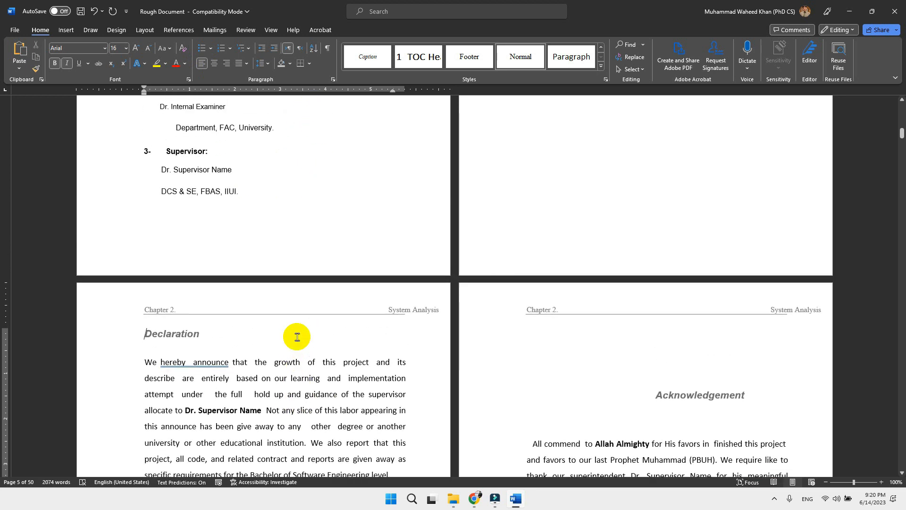
left_click(322, 93)
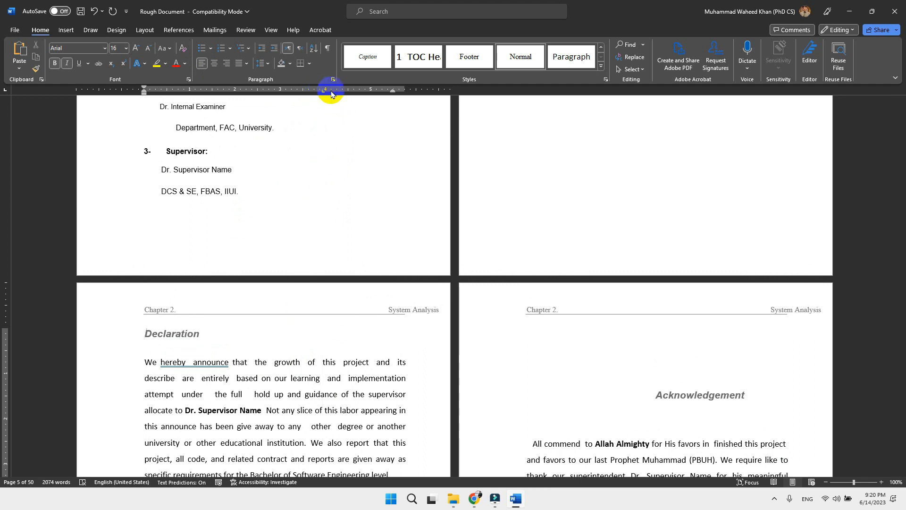
left_click(6, 91)
left_click(5, 92)
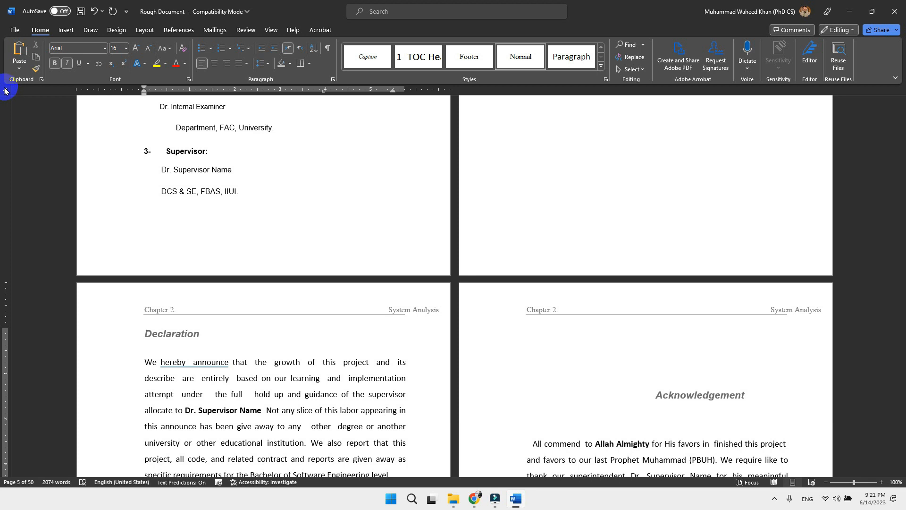
left_click(5, 91)
left_click(5, 92)
left_click(6, 91)
left_click(5, 92)
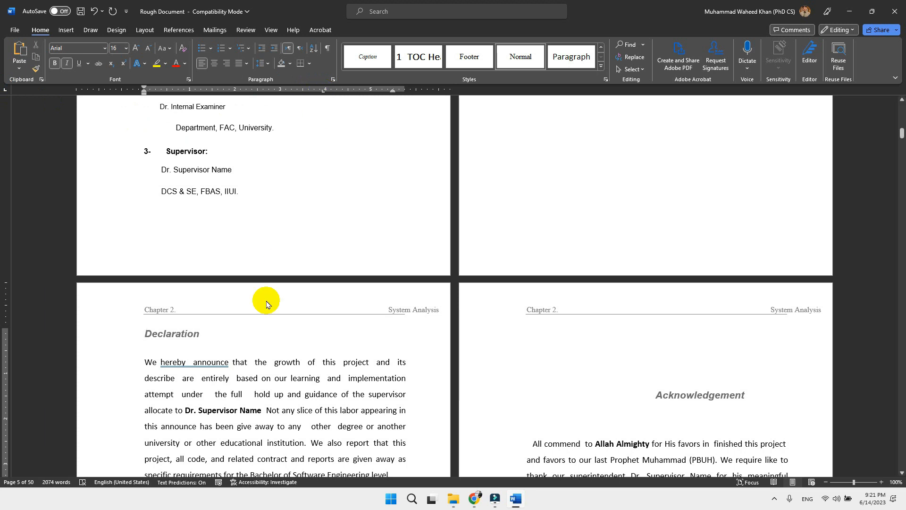
Try a tab indent in front of the Declaration heading, remove it, and centre the heading with paragraph alignment instead
left_click(144, 337)
key("Tab")
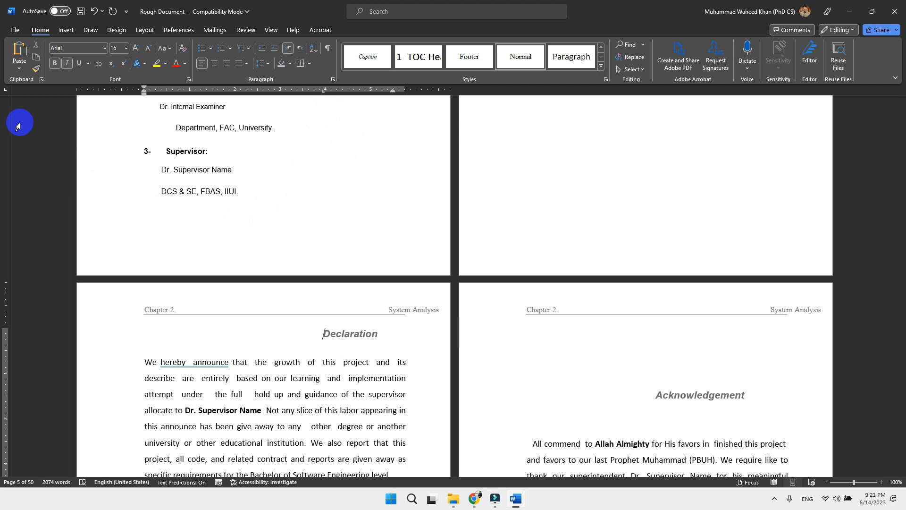
key("ctrl+l")
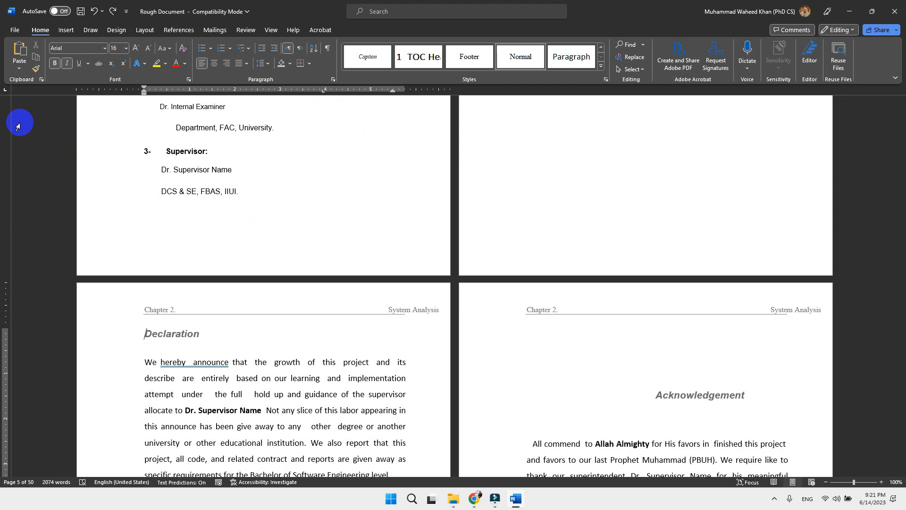
key("ctrl+e")
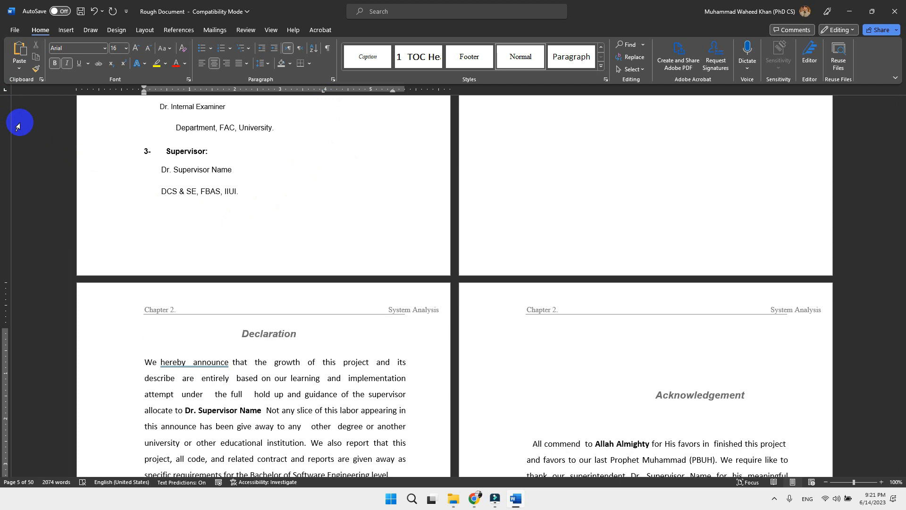
Delete the spaces and blank lines in front of the Acknowledgement heading and centre the heading
left_click(653, 397)
key("BackSpace")
key("BackSpace")
key("BackSpace")
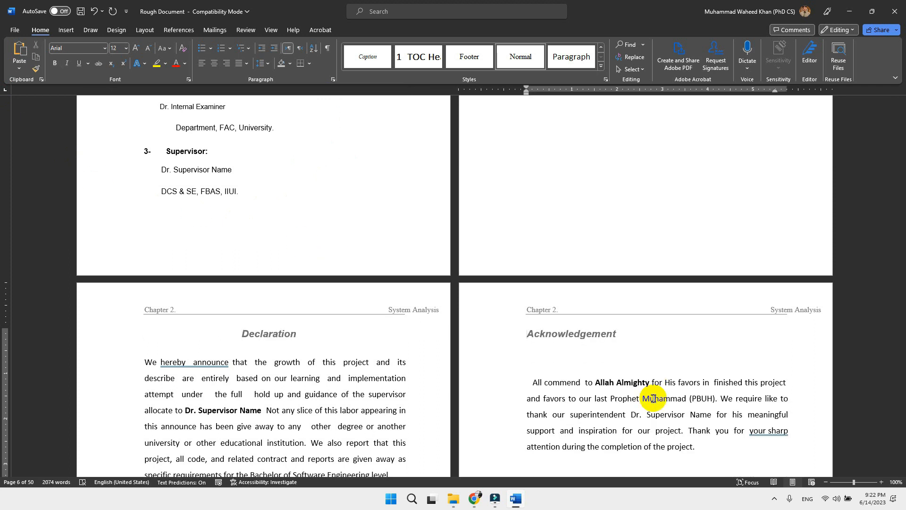
key("ctrl+e")
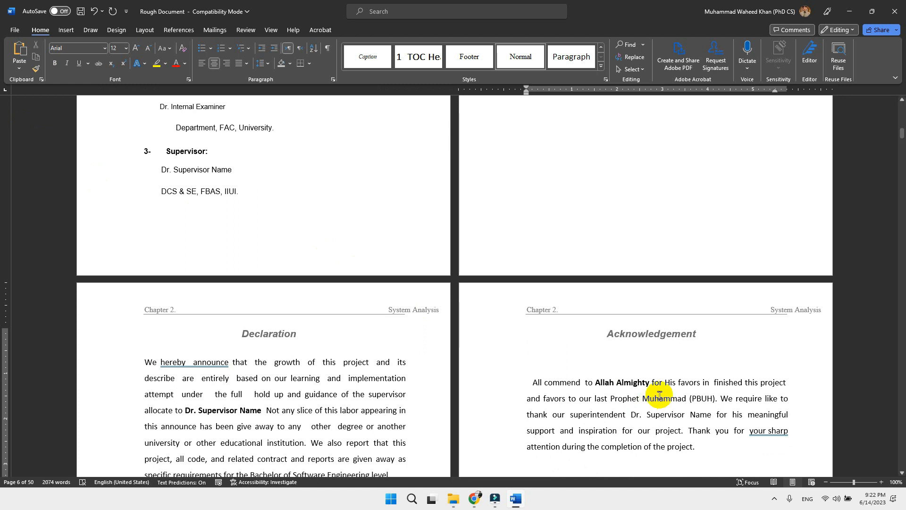
Delete the blank line below the Acknowledgement heading and the leading spaces at the start of its body paragraph
left_click(696, 370)
key("BackSpace")
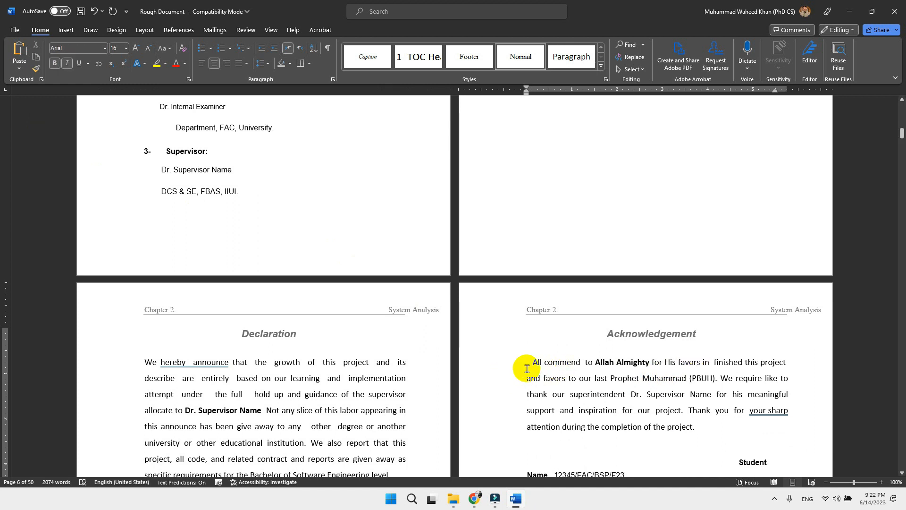
left_click(547, 365)
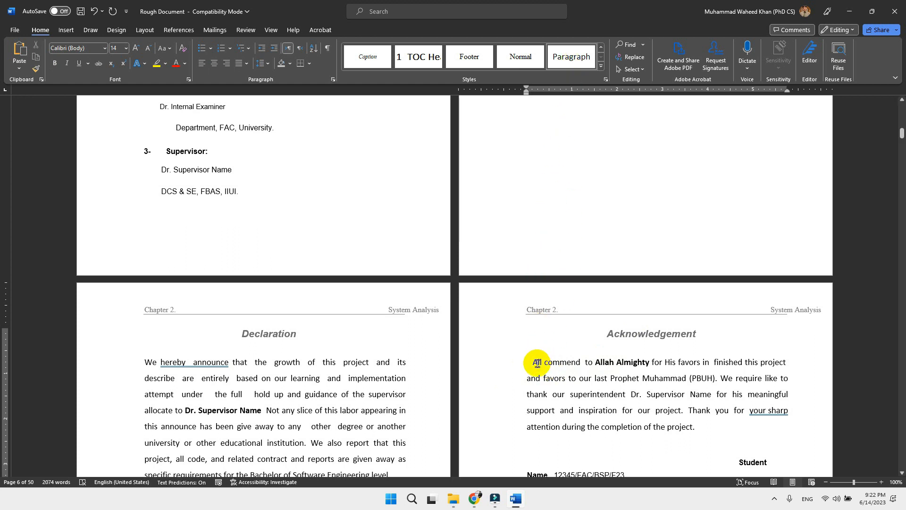
left_click(166, 364)
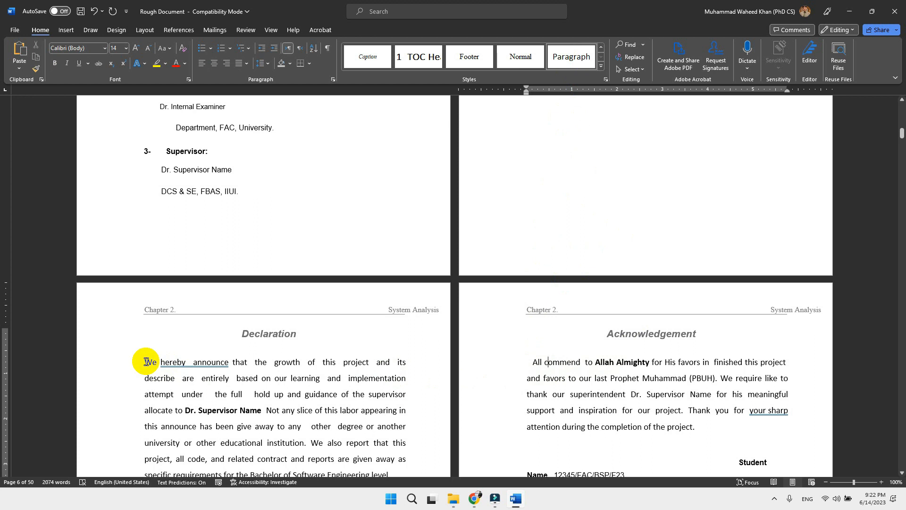
left_click(534, 363)
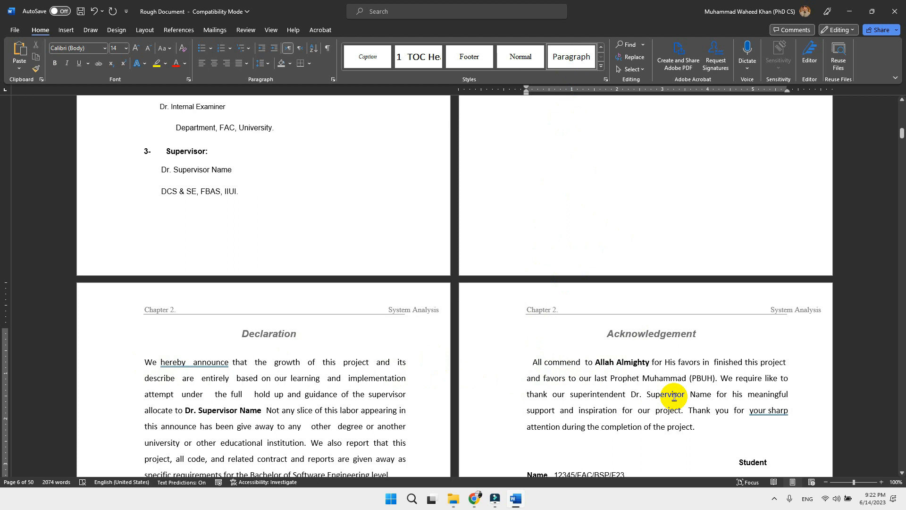
key("BackSpace")
key("BackSpace")
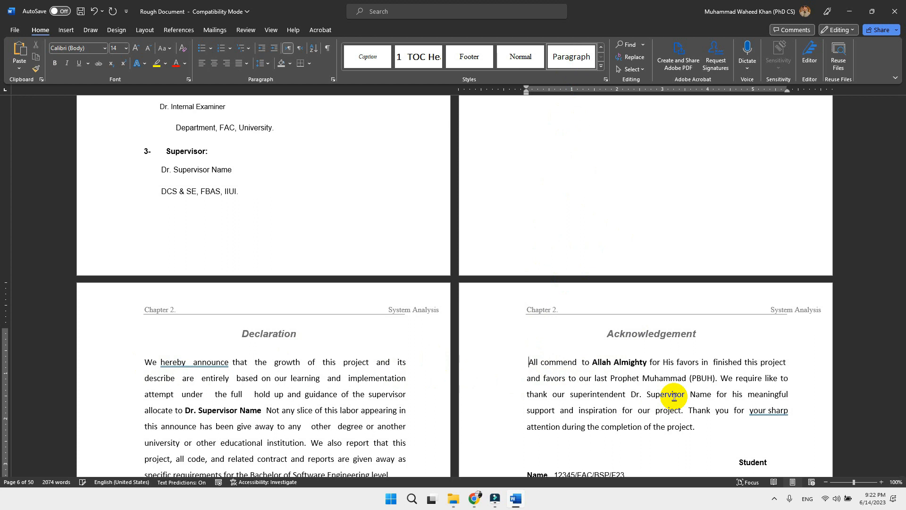
key("BackSpace")
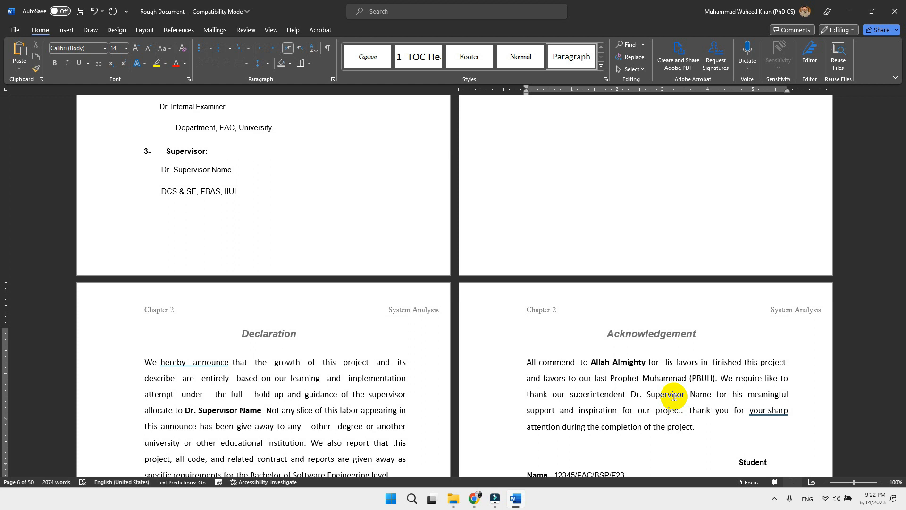
Modify the Paragraph style to use a special first line indentation of 0.5"
right_click(574, 59)
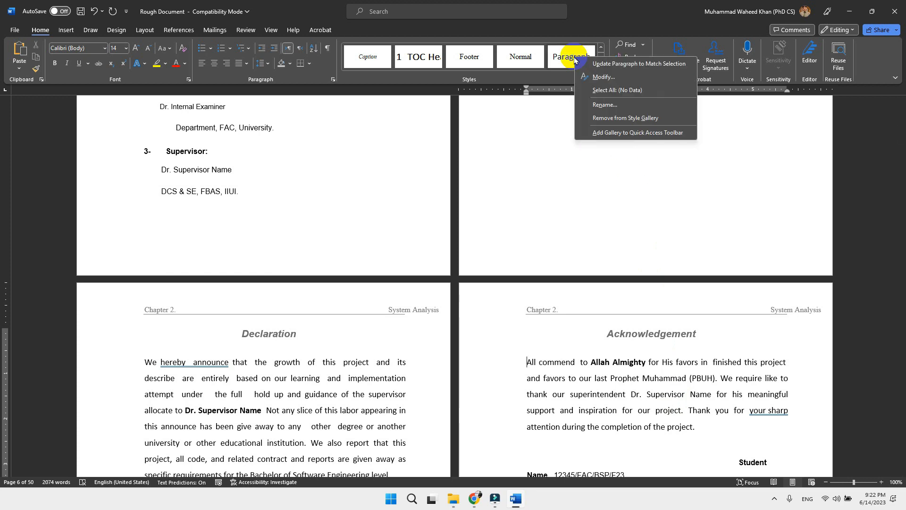
left_click(586, 77)
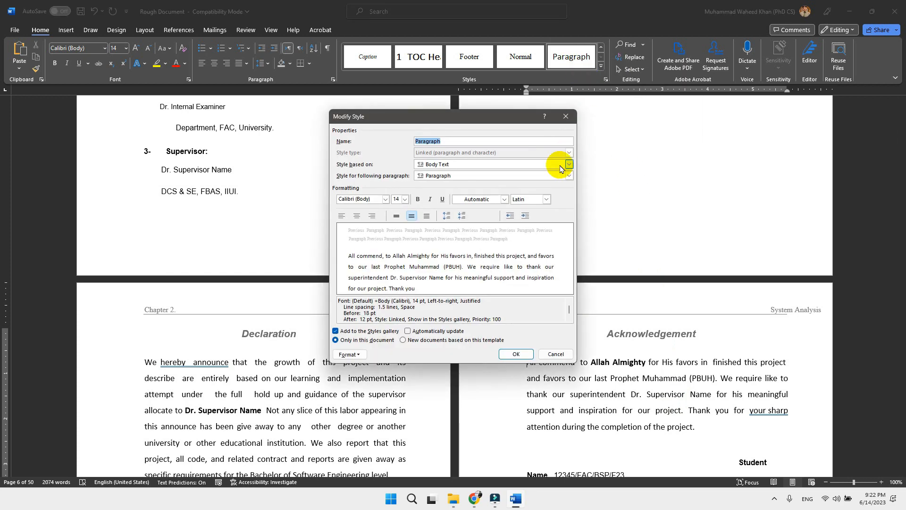
left_click(345, 355)
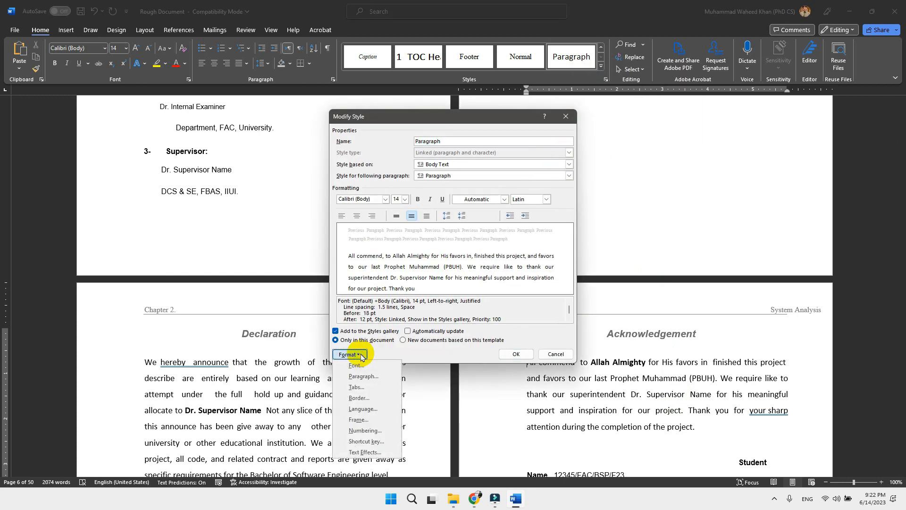
left_click(364, 376)
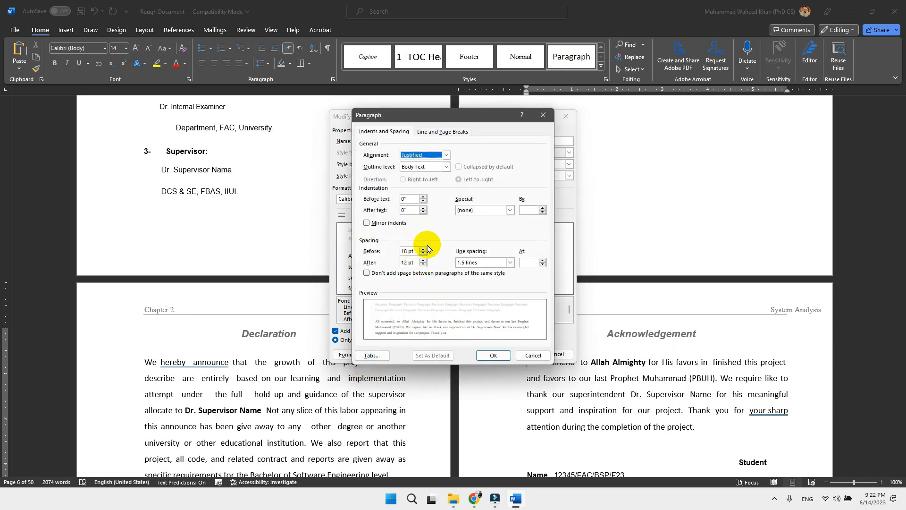
left_click(472, 210)
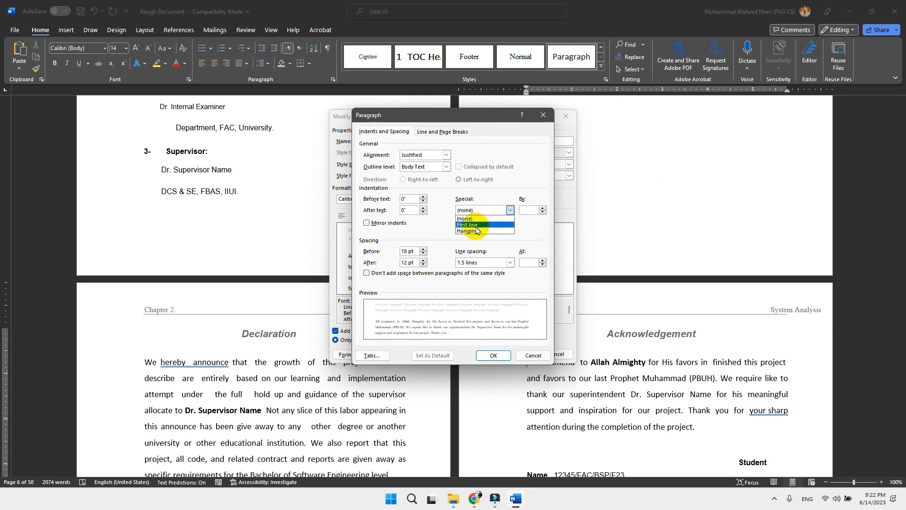
left_click(481, 225)
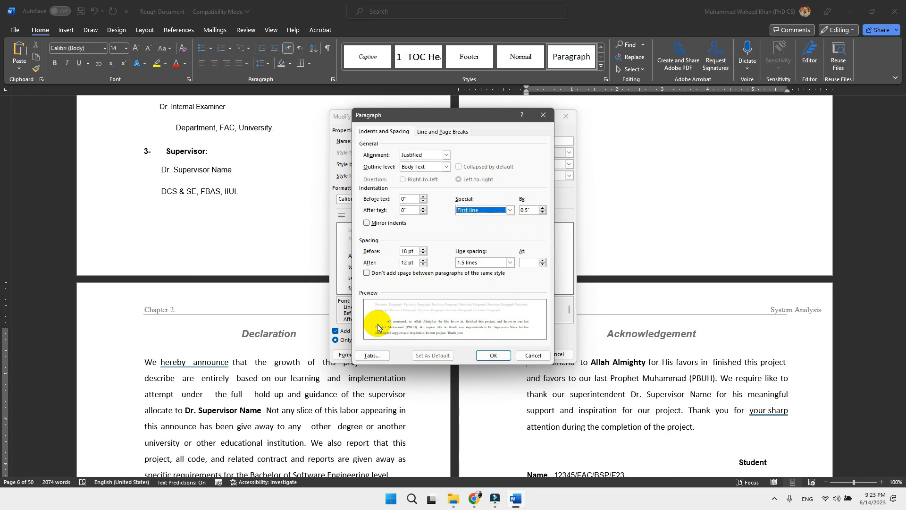
left_click(494, 359)
left_click(517, 356)
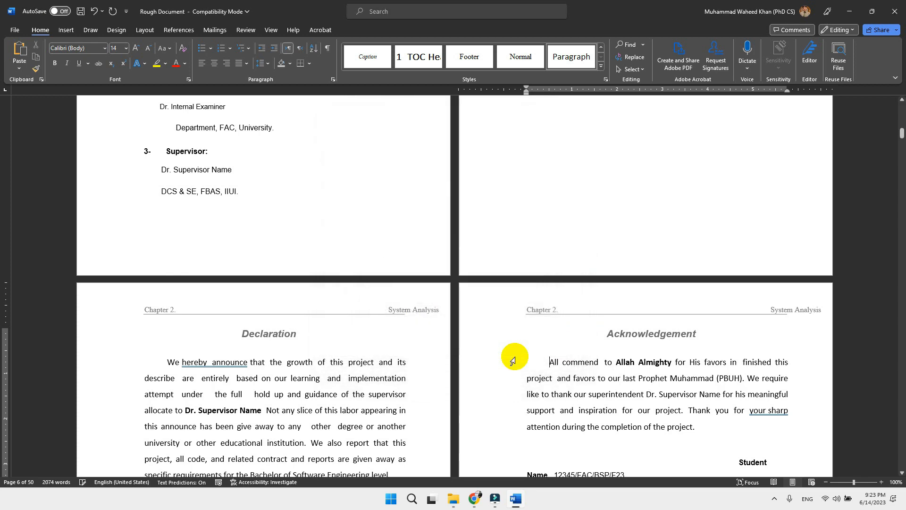
Check the first-line indents on the Declaration, Acknowledgement and Introduction pages, and go back to the Project in Brief page
scroll(170, 370, "down", 10)
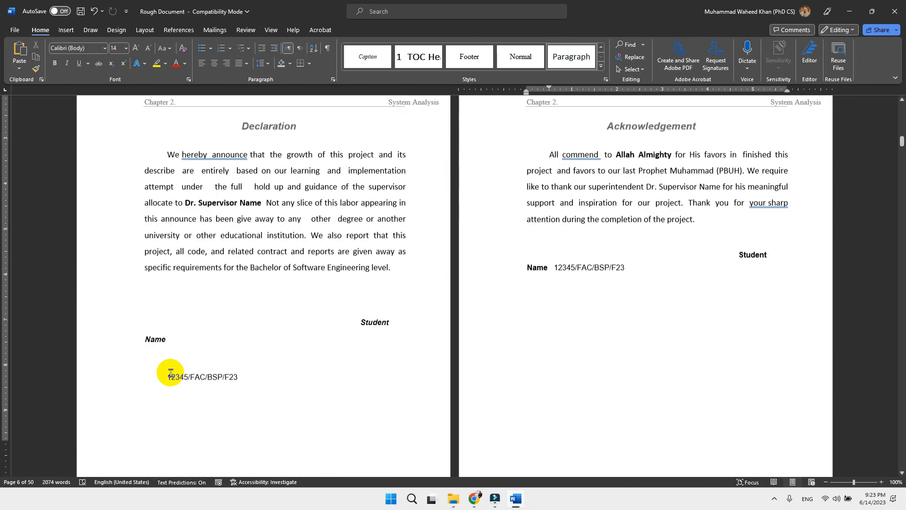
scroll(171, 372, "down", 20)
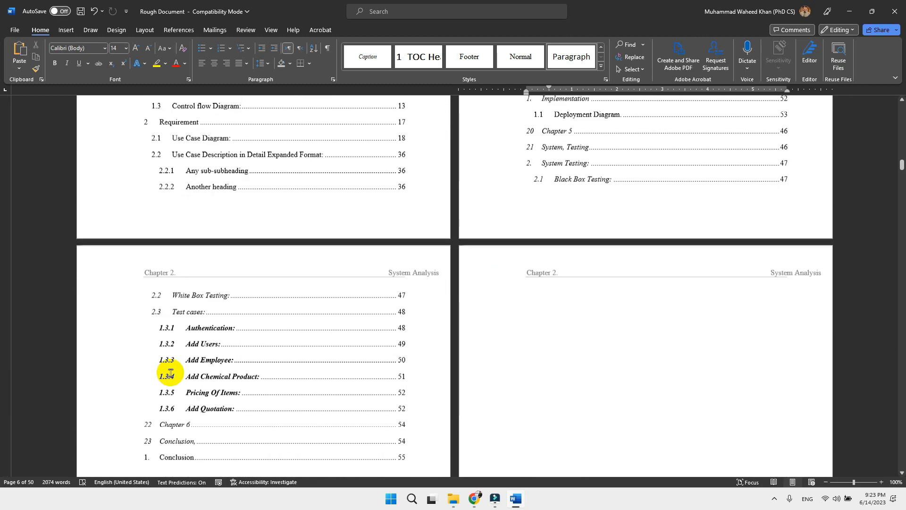
scroll(170, 373, "down", 15)
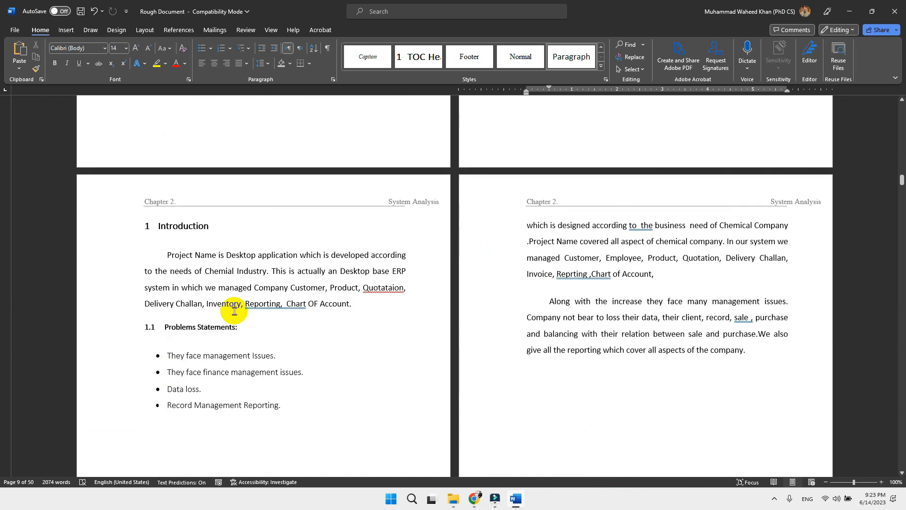
left_click(168, 258)
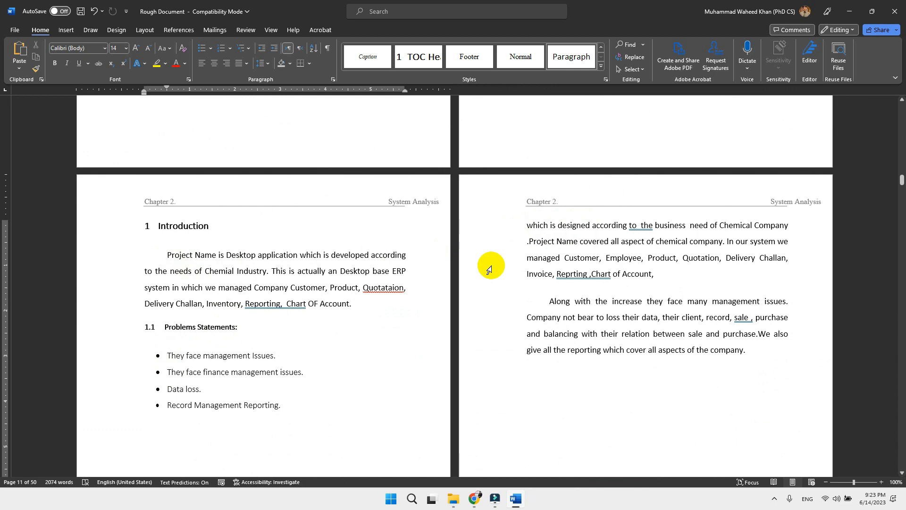
scroll(489, 269, "up", 20)
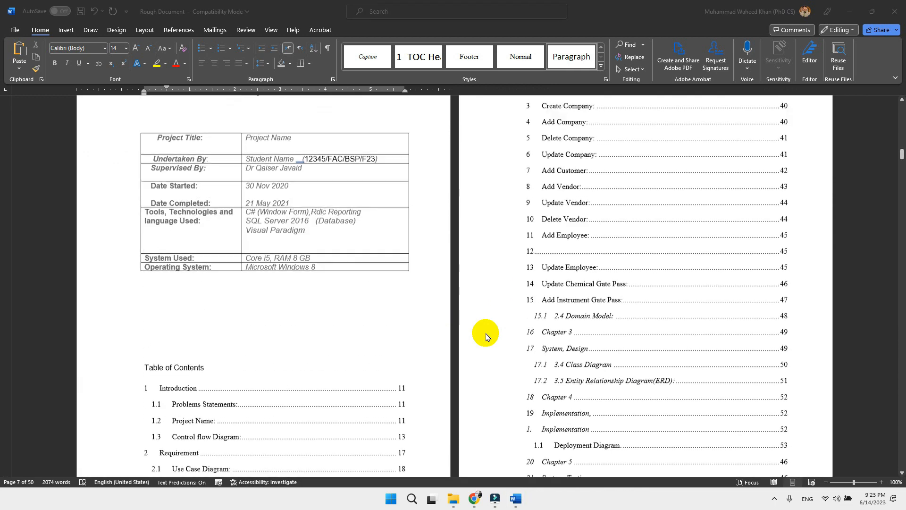
scroll(305, 363, "up", 2)
left_click(372, 173)
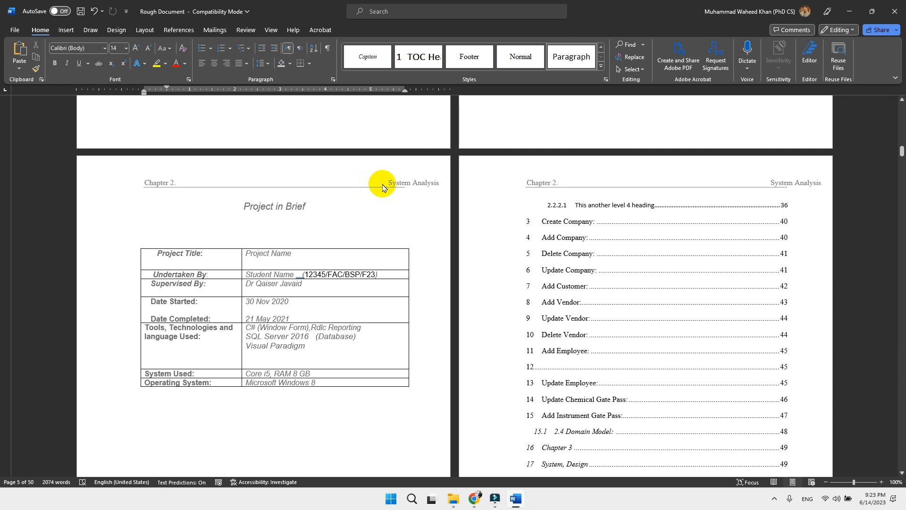
Delete the "Chapter 2." and "System Analysis" text with its line from the page header and close header editing
left_click(333, 174)
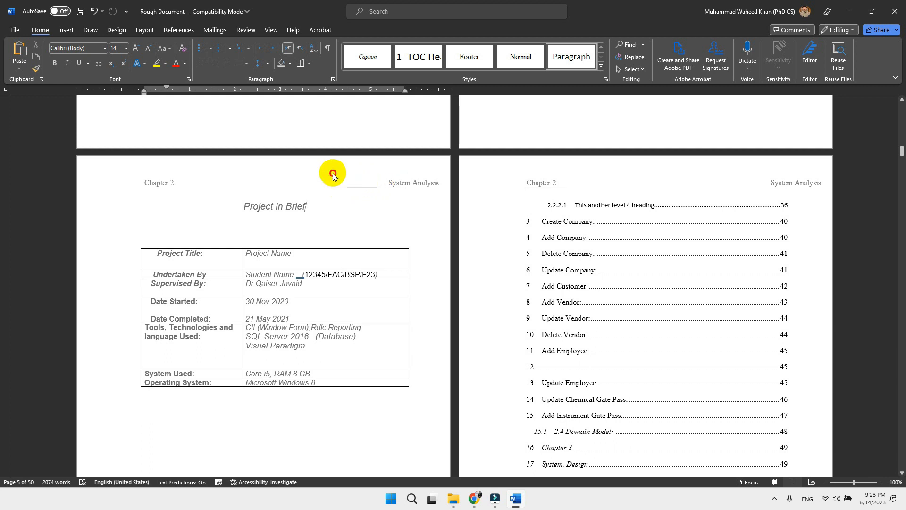
double_click(332, 174)
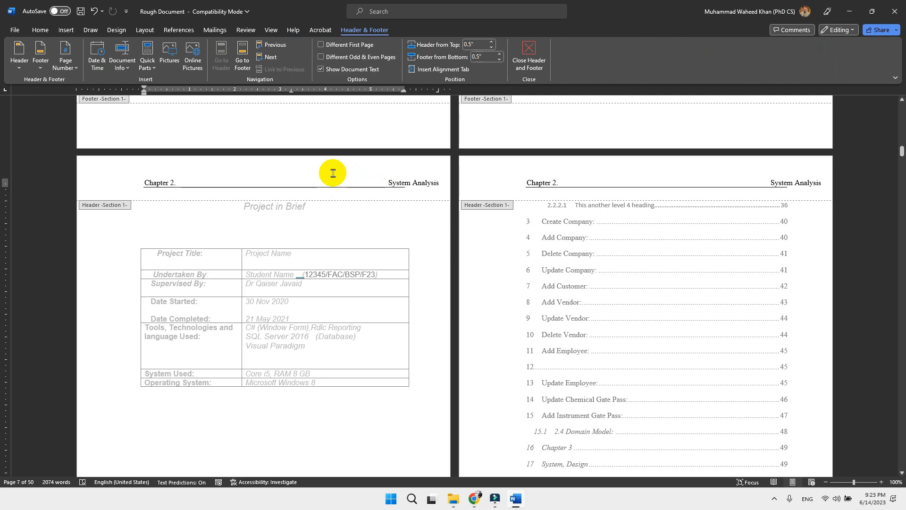
scroll(277, 281, "down", 6)
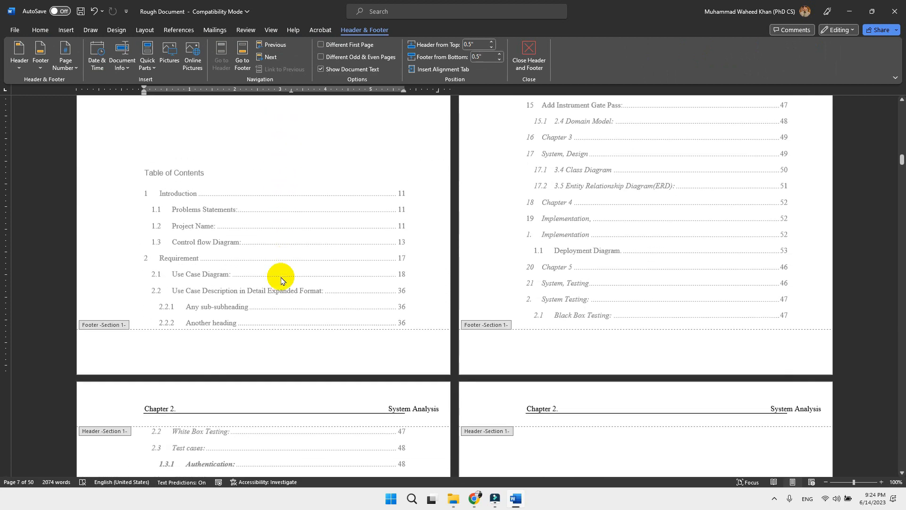
scroll(252, 338, "up", 7)
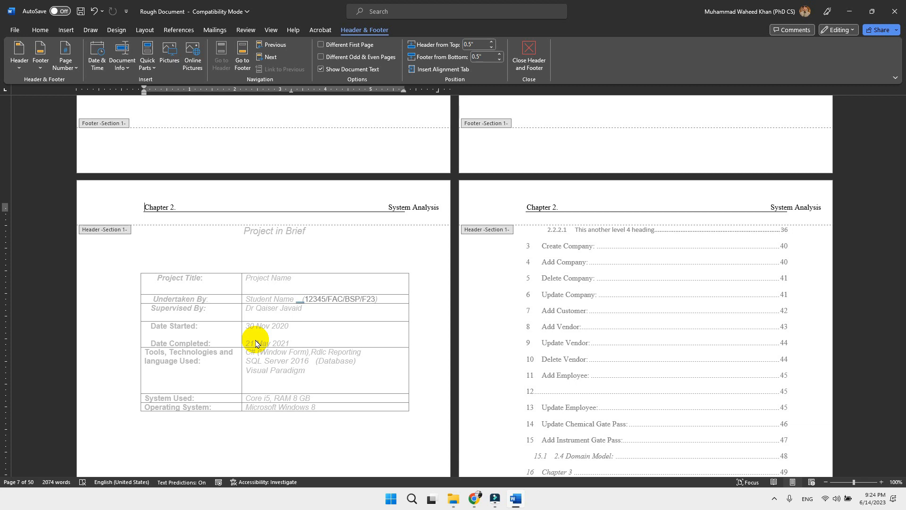
left_click_drag(145, 206, 437, 218)
key("Delete")
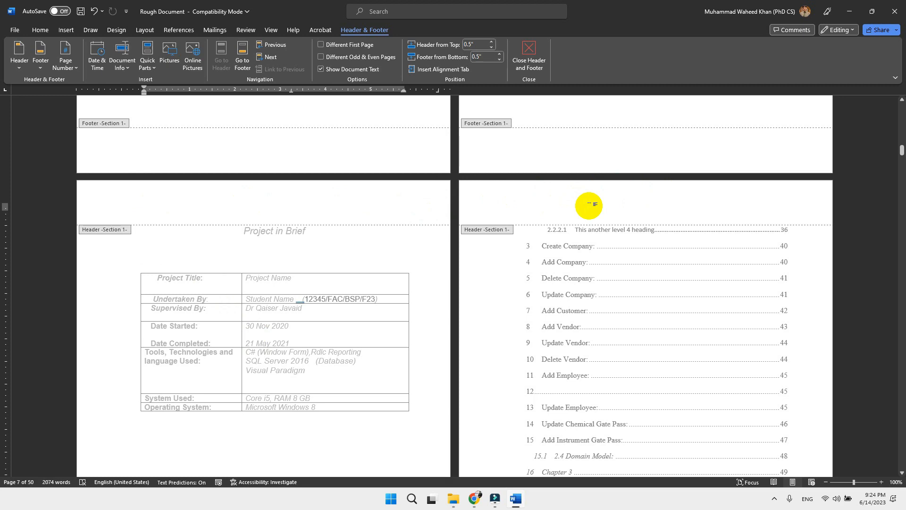
scroll(589, 206, "down", 5)
scroll(589, 208, "down", 15)
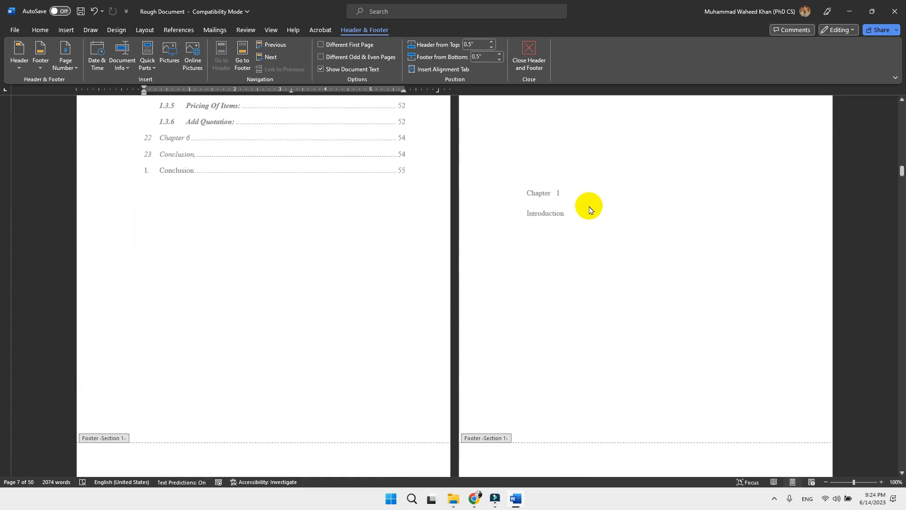
scroll(401, 230, "up", 8)
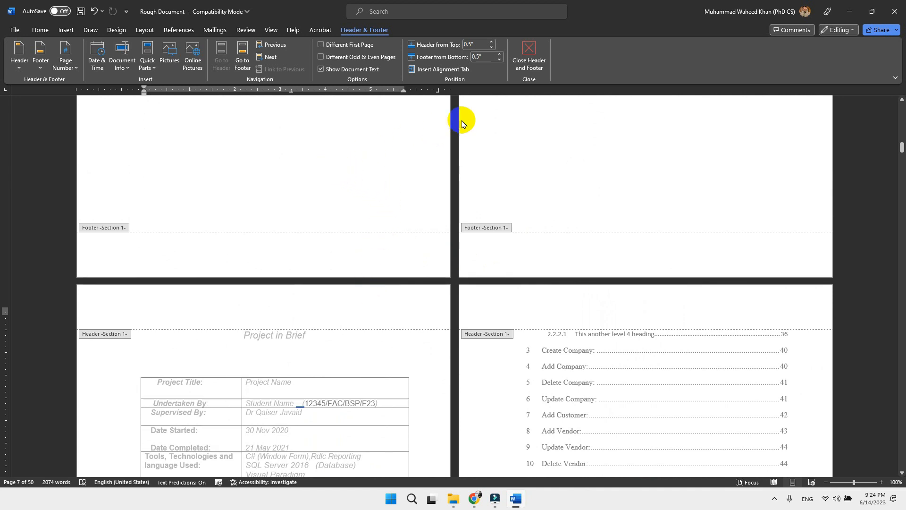
left_click(529, 56)
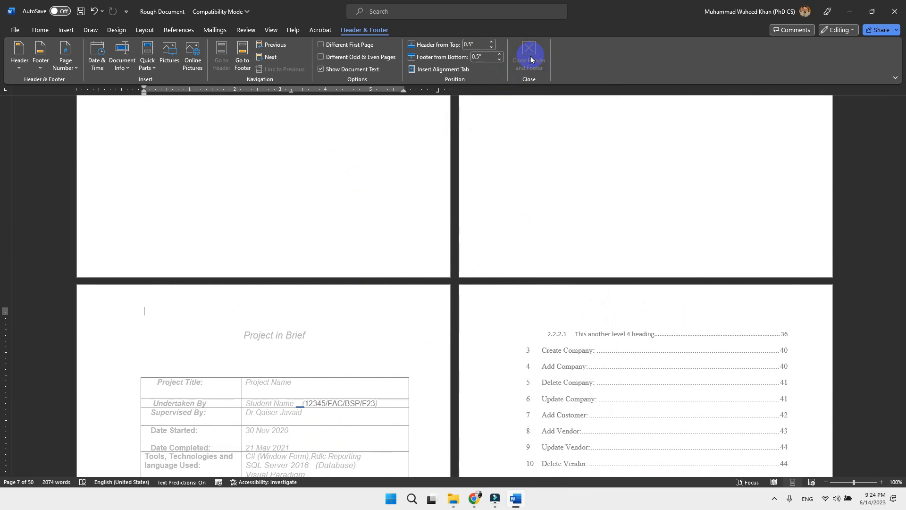
Delete the spaces in front of Student Name below the Acknowledgement paragraph and right-align that signature line
scroll(373, 411, "down", 2)
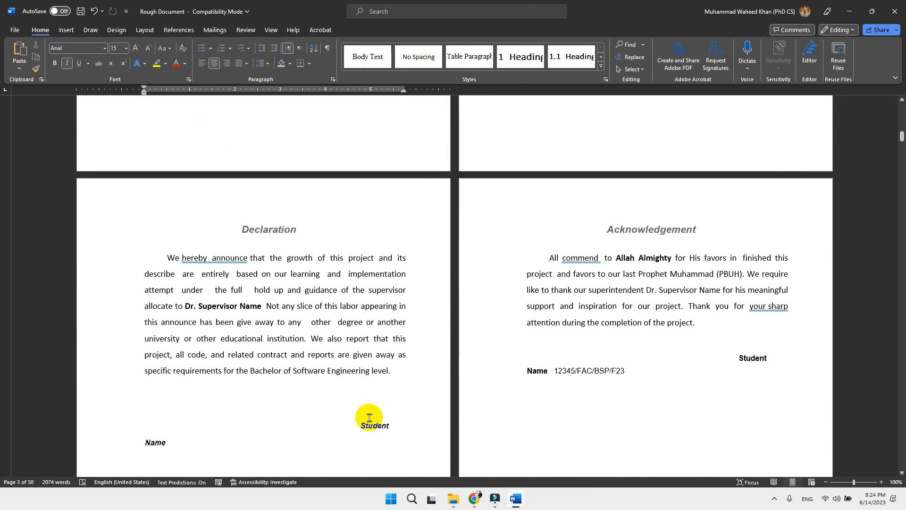
left_click(738, 321)
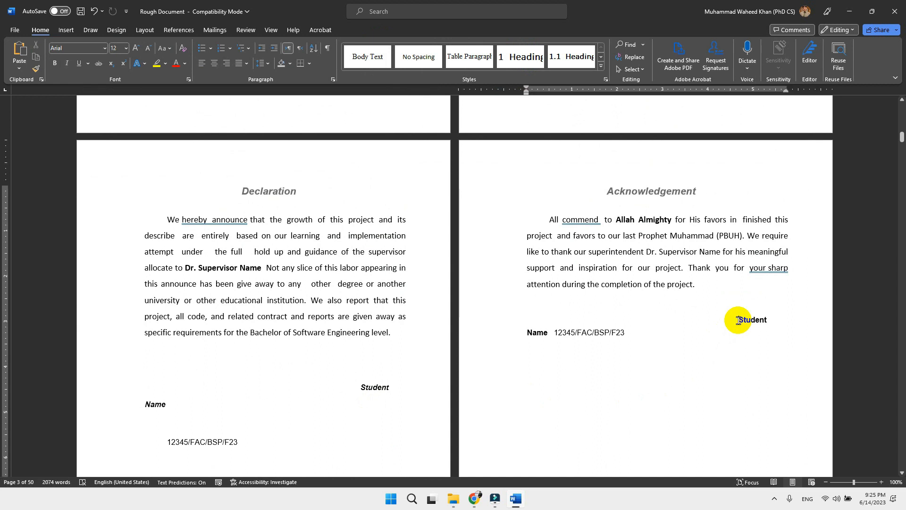
key("ctrl+z")
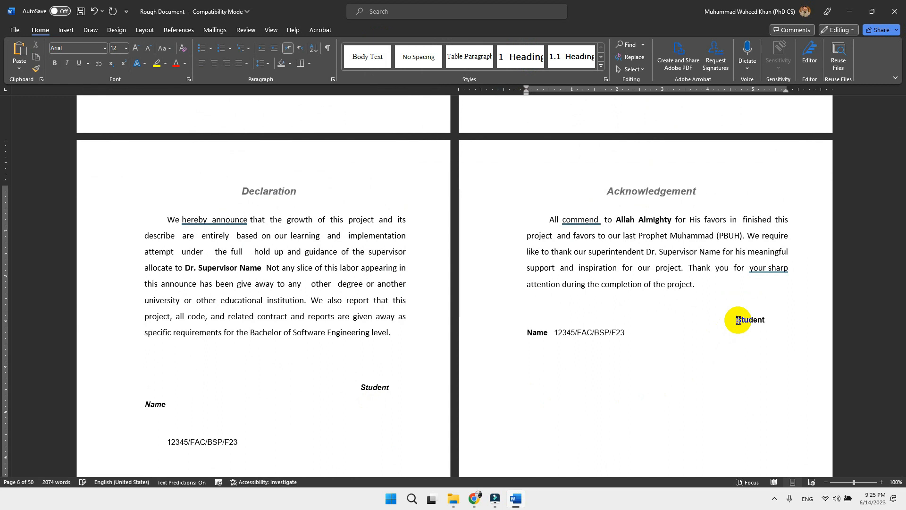
key("ctrl+z")
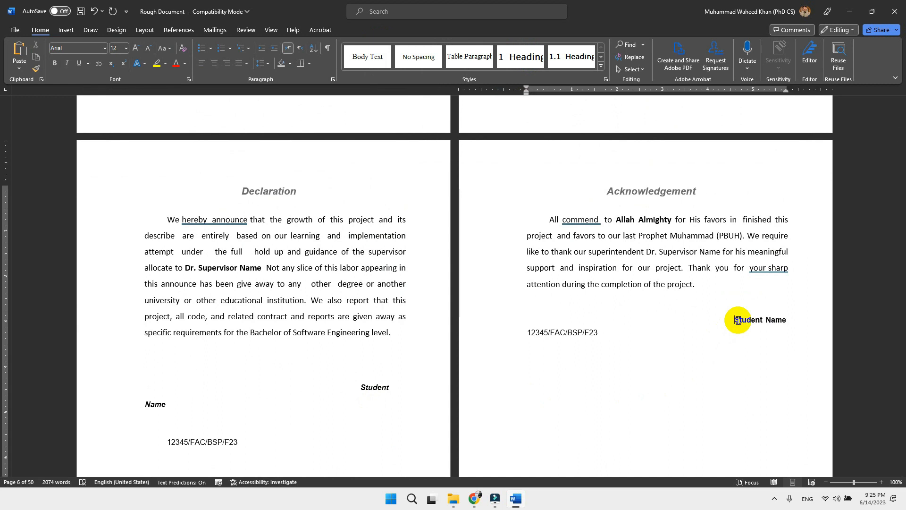
key("shift+Home")
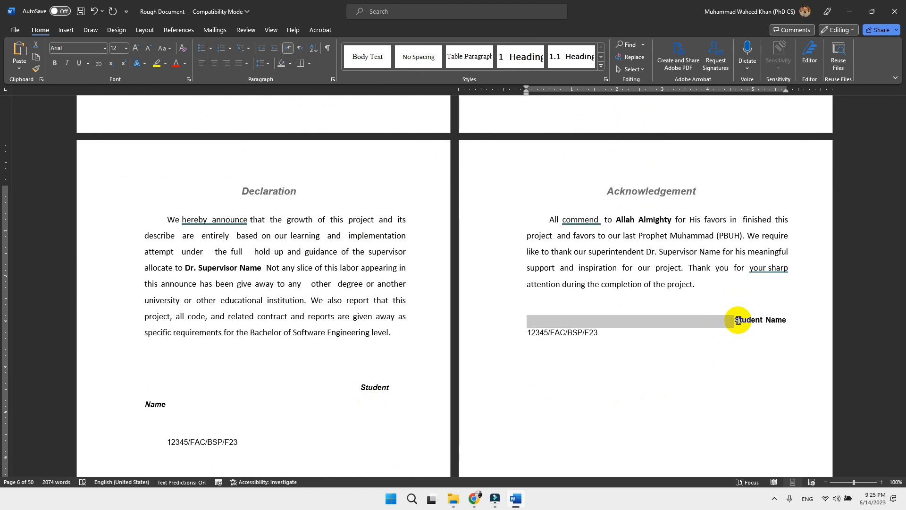
key("BackSpace")
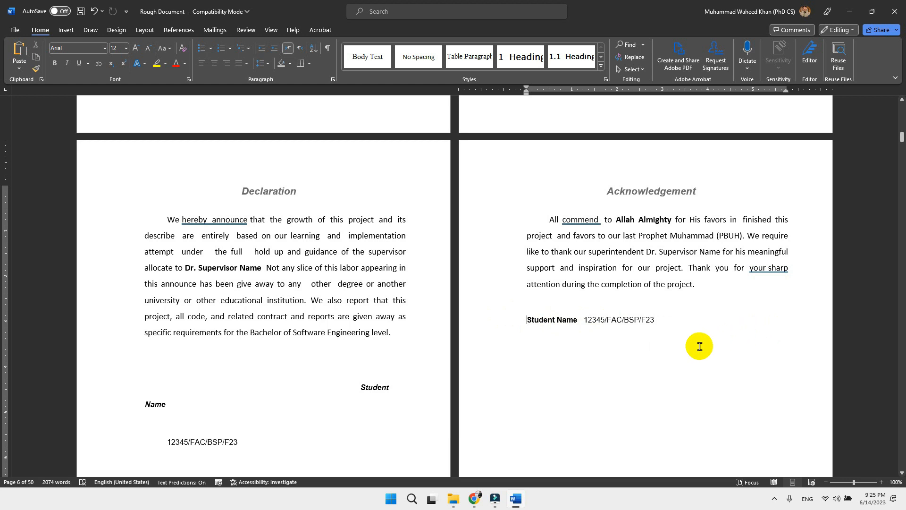
key("ctrl+r")
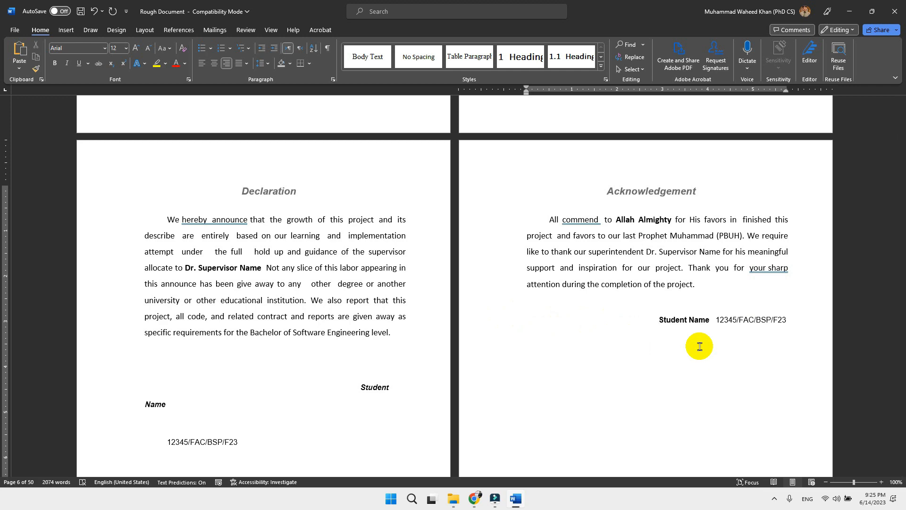
Insert a page break between the Project in Brief table and the Table of Contents, and delete the blank line above the Table of Contents heading
scroll(621, 355, "down", 3)
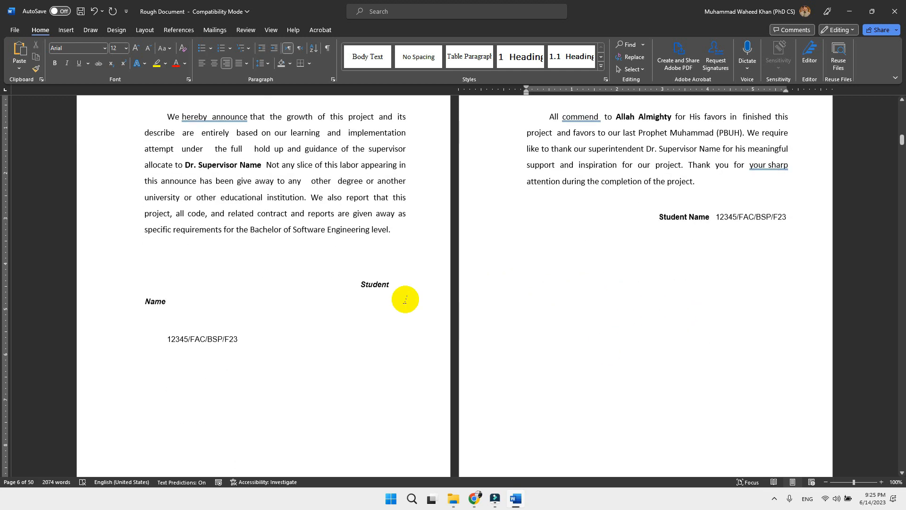
left_click_drag(360, 285, 348, 336)
scroll(467, 378, "down", 10)
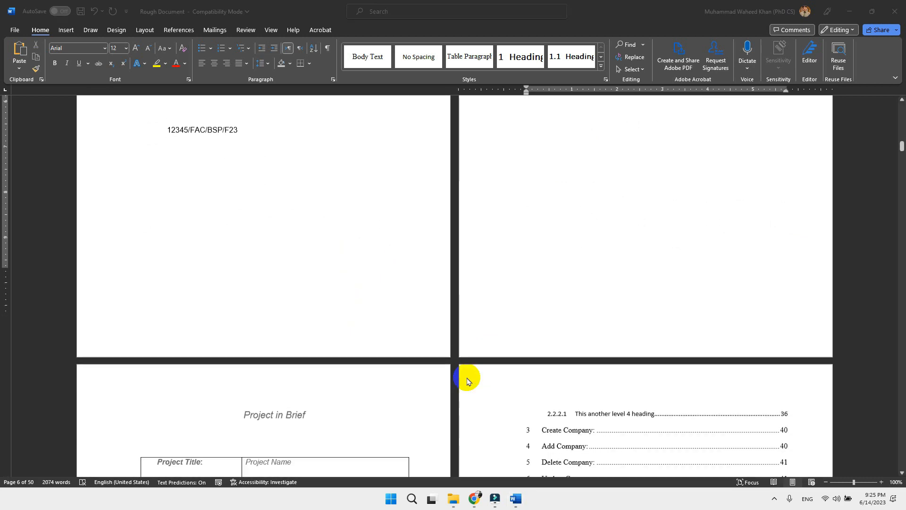
scroll(467, 380, "down", 5)
left_click(247, 348)
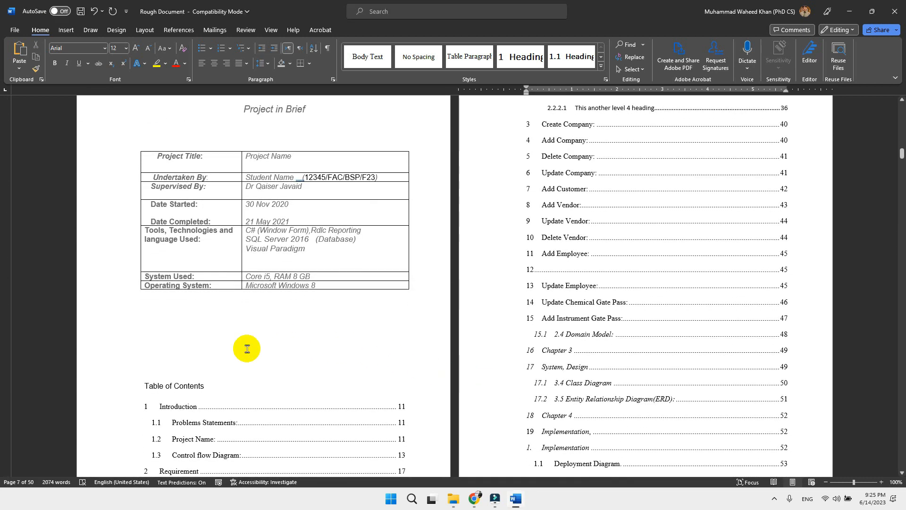
left_click(229, 363)
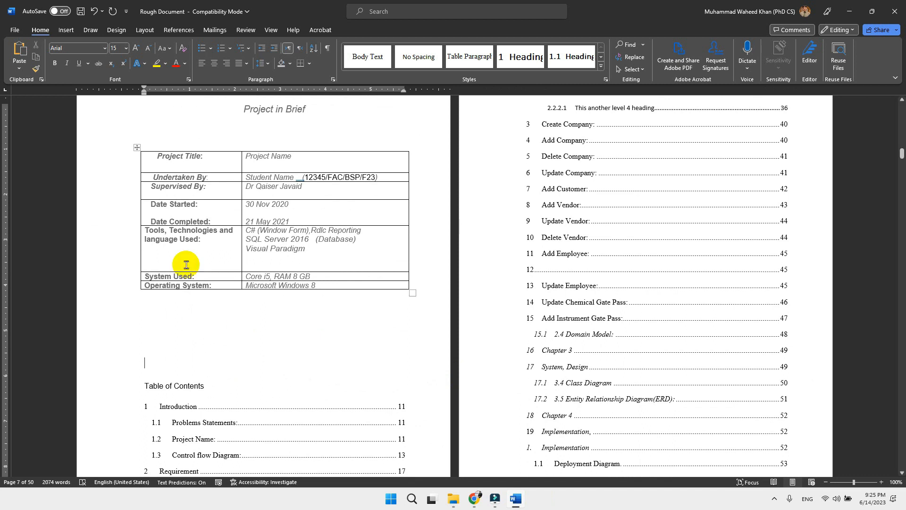
left_click(147, 30)
left_click(139, 48)
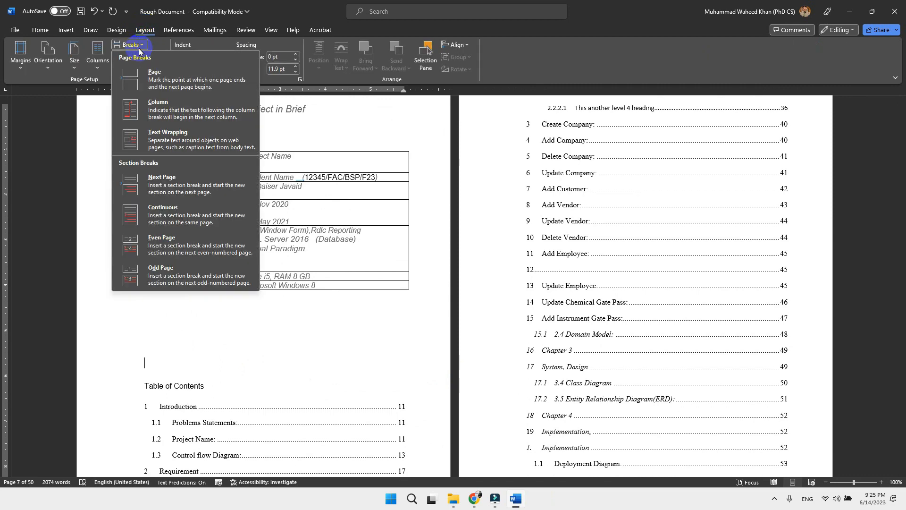
left_click(153, 76)
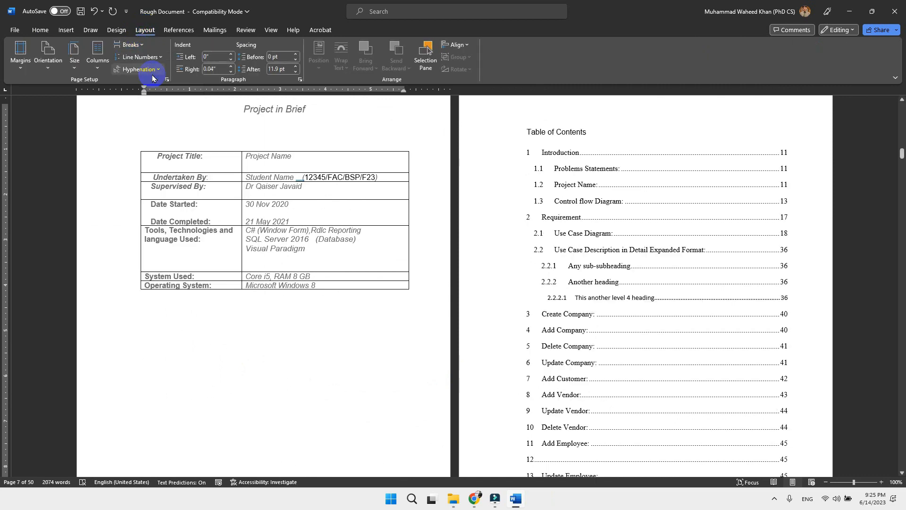
scroll(231, 315, "up", 3)
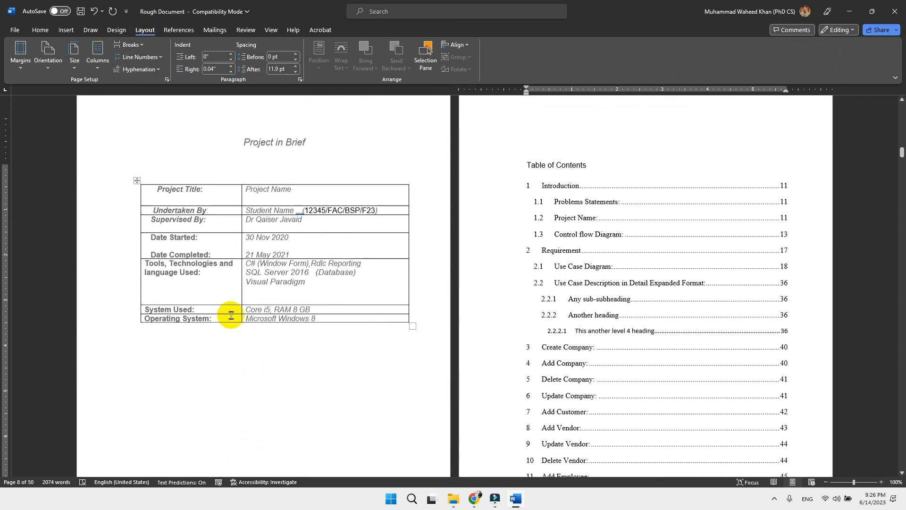
key("Delete")
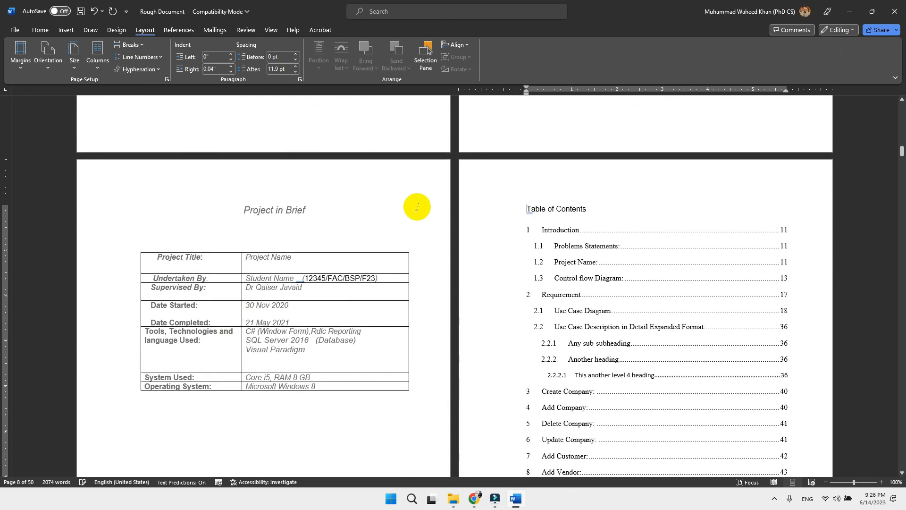